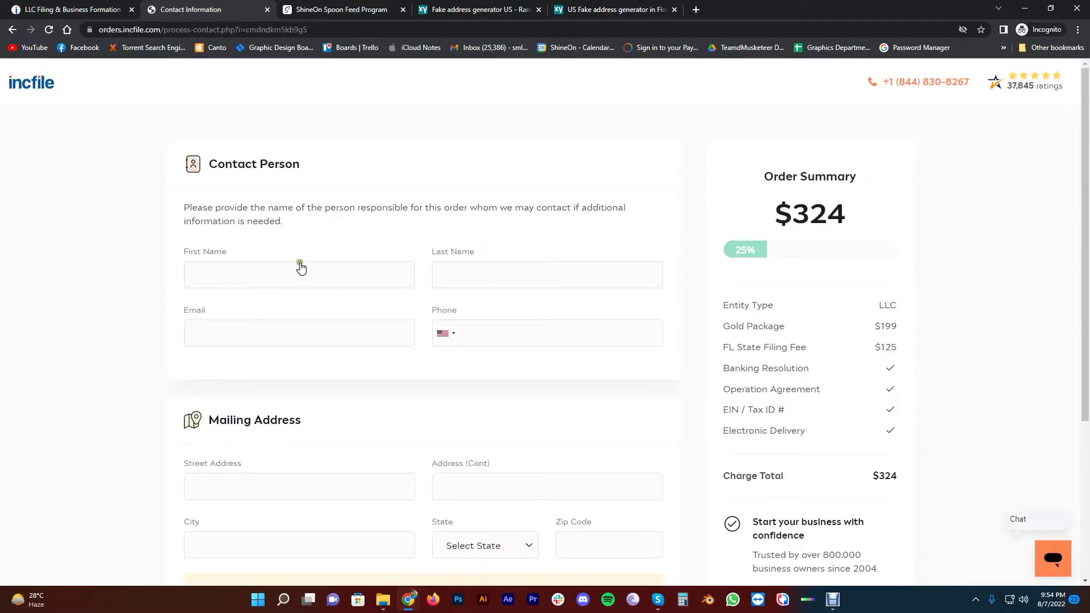
Copy the generated first name from the profile tab into the First Name field
left_click(280, 277)
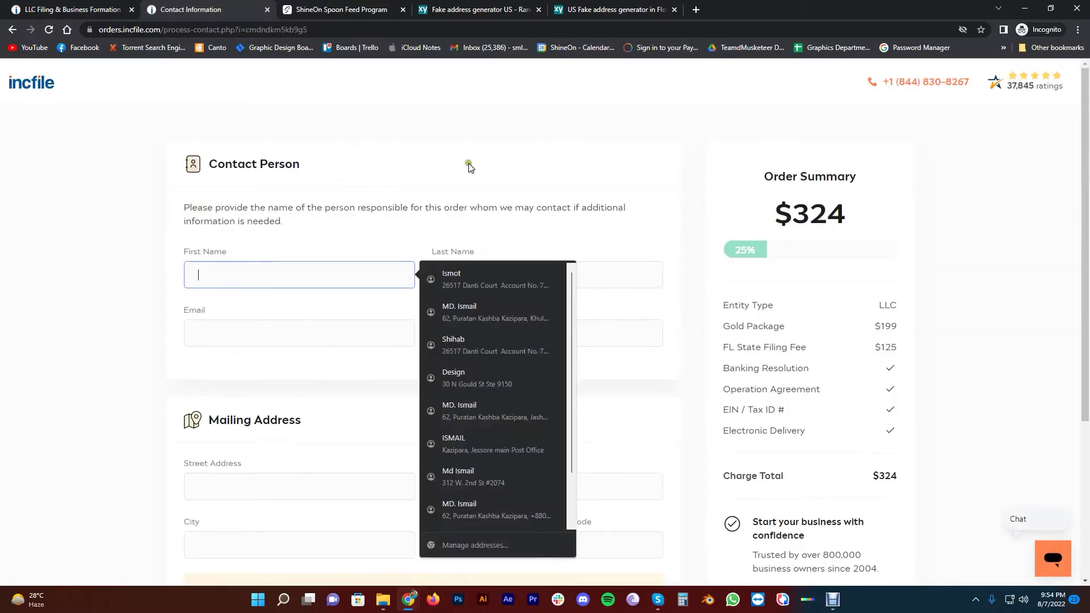
left_click(590, 10)
scroll(281, 322, "up", 2)
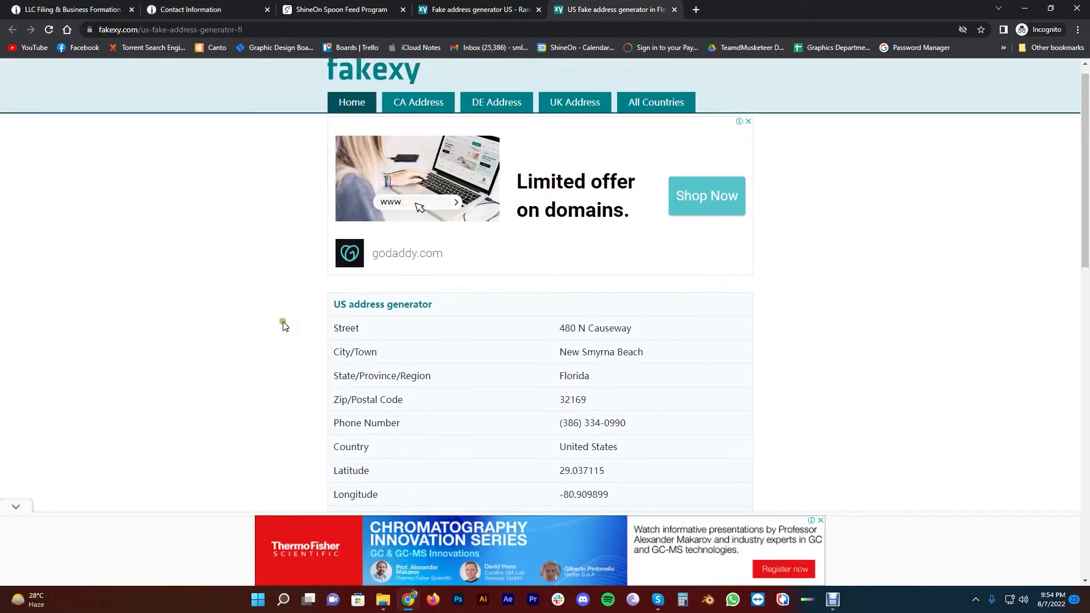
scroll(277, 312, "down", 3)
scroll(277, 309, "up", 3)
left_click(235, 6)
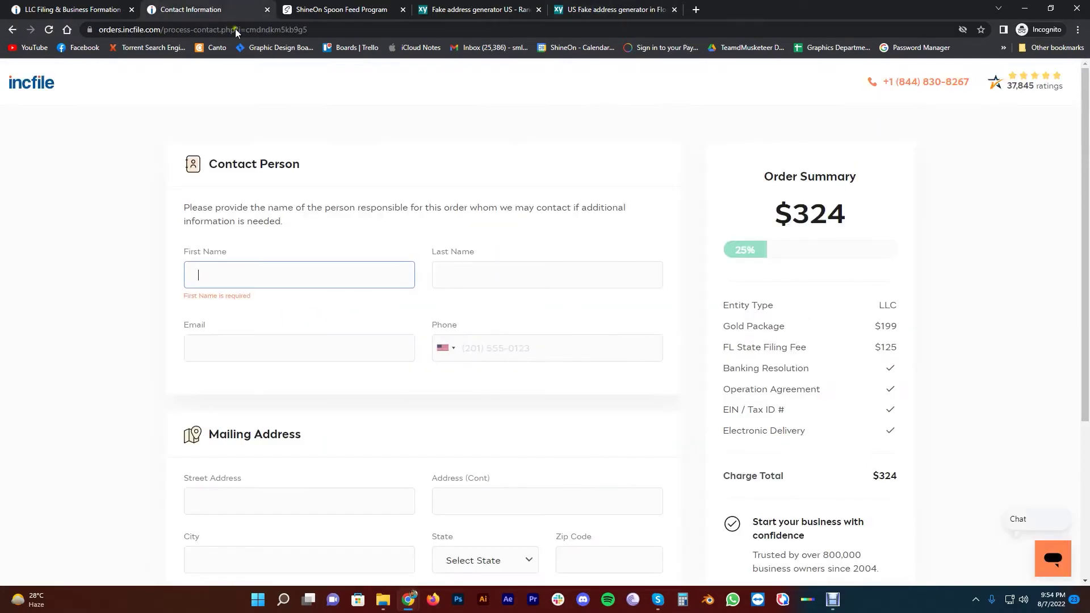
left_click(614, 9)
scroll(257, 335, "down", 7)
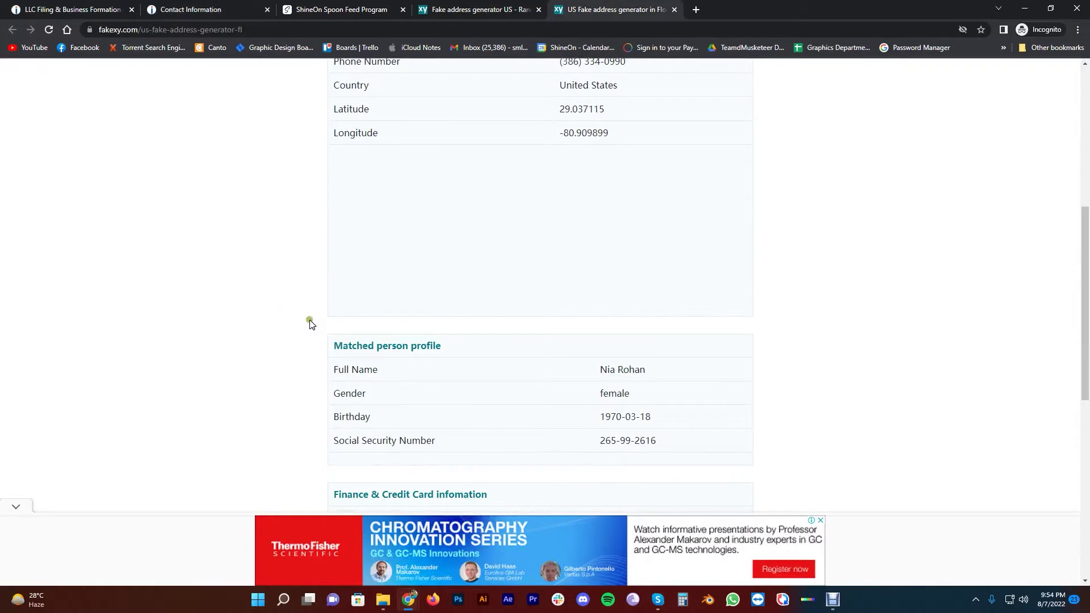
double_click(597, 374)
key("ctrl+c")
left_click(210, 8)
left_click(82, 7)
key("ctrl+Tab")
left_click(248, 278)
key("ctrl+v")
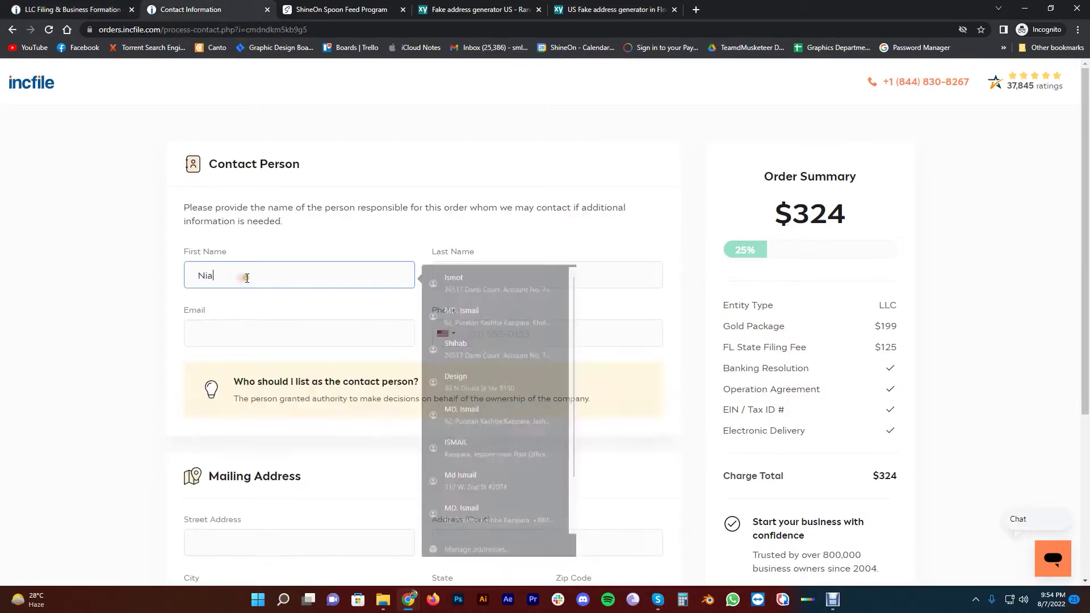
Paste the generated surname into the Last Name field
left_click(610, 9)
left_click_drag(645, 371, 624, 373)
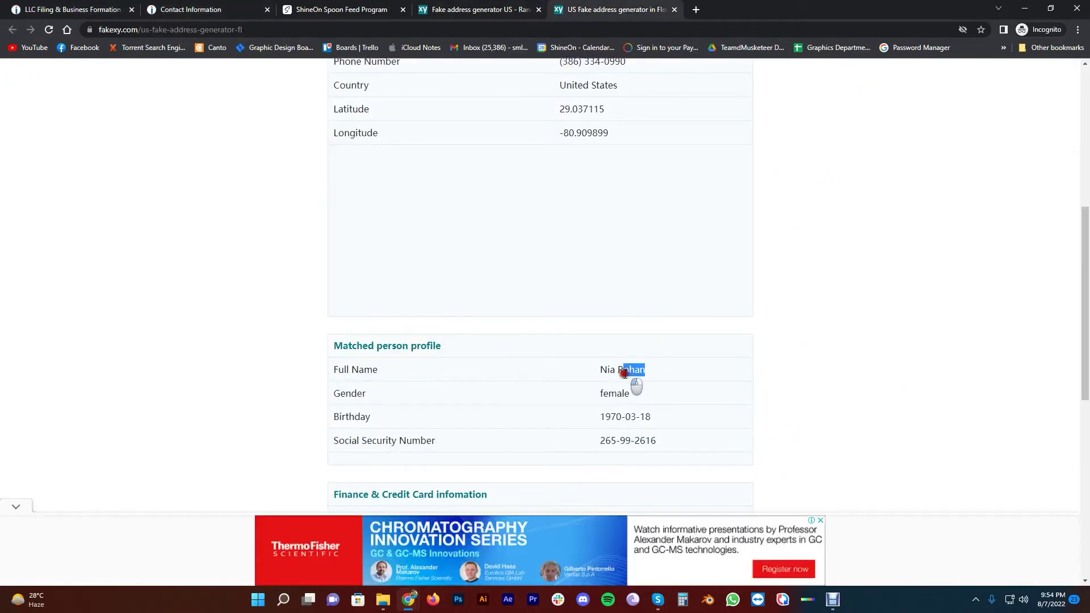
left_click(216, 10)
left_click(470, 270)
type("Rohan")
left_click(143, 299)
Enter the contact's e-mail address in the contact form
left_click(583, 6)
scroll(477, 304, "down", 5)
scroll(502, 262, "up", 1)
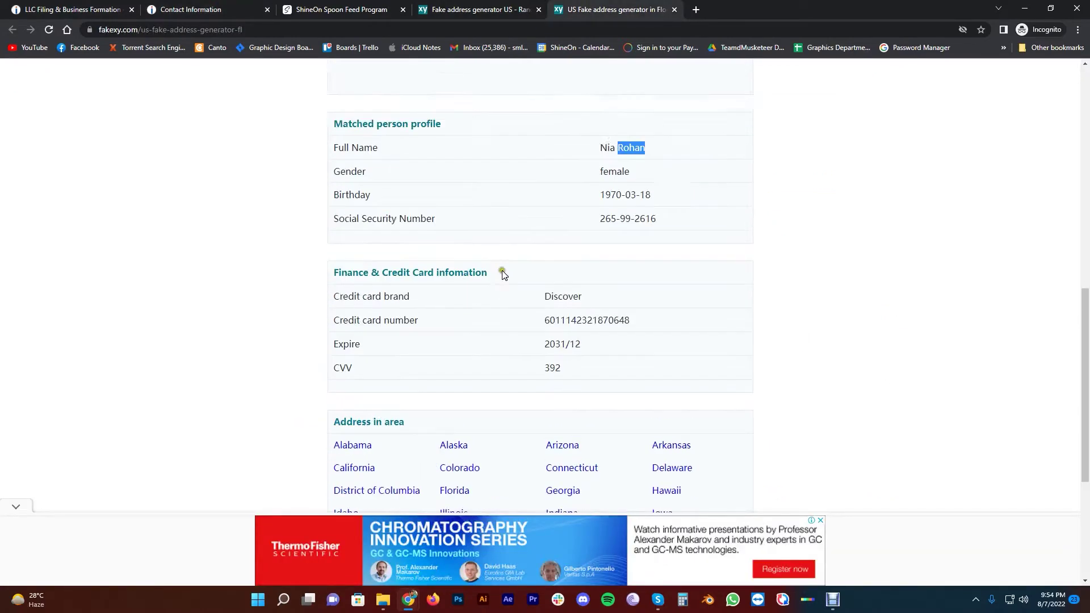
scroll(502, 274, "up", 10)
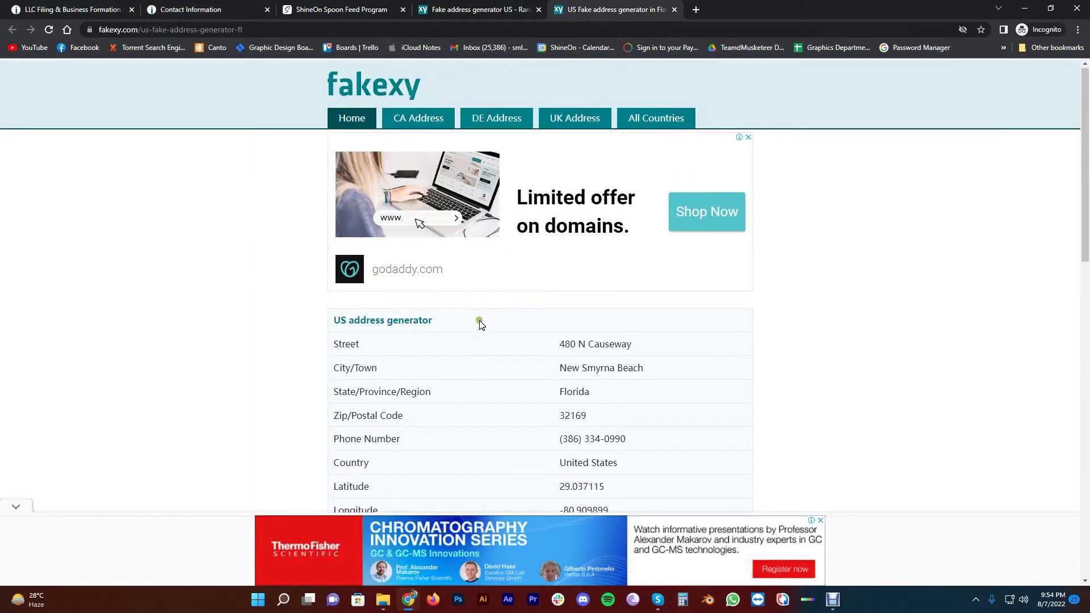
scroll(486, 292, "down", 9)
left_click(107, 9)
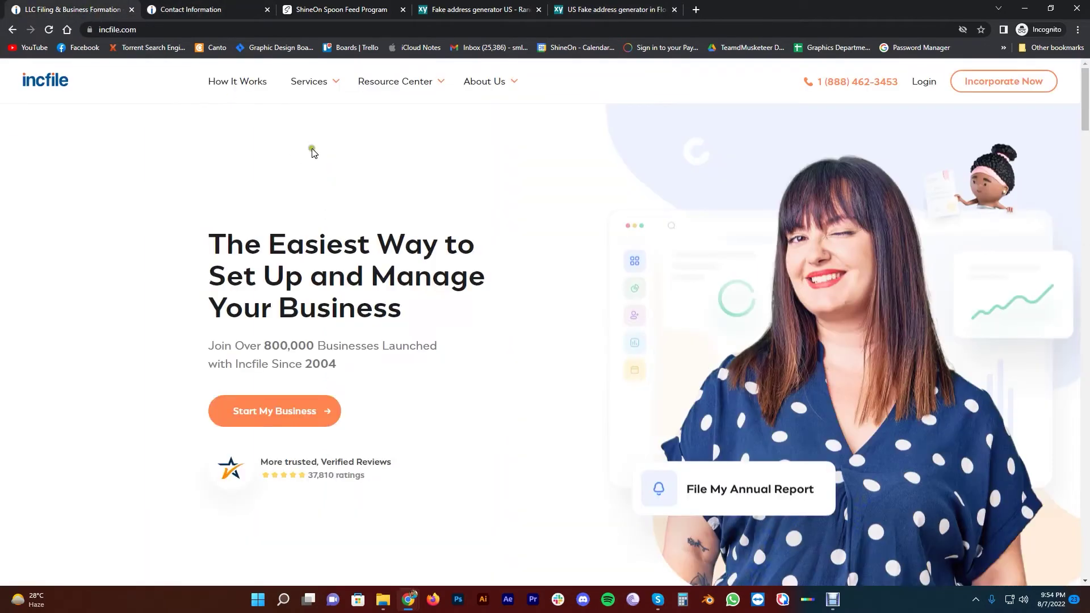
left_click(227, 10)
left_click(263, 322)
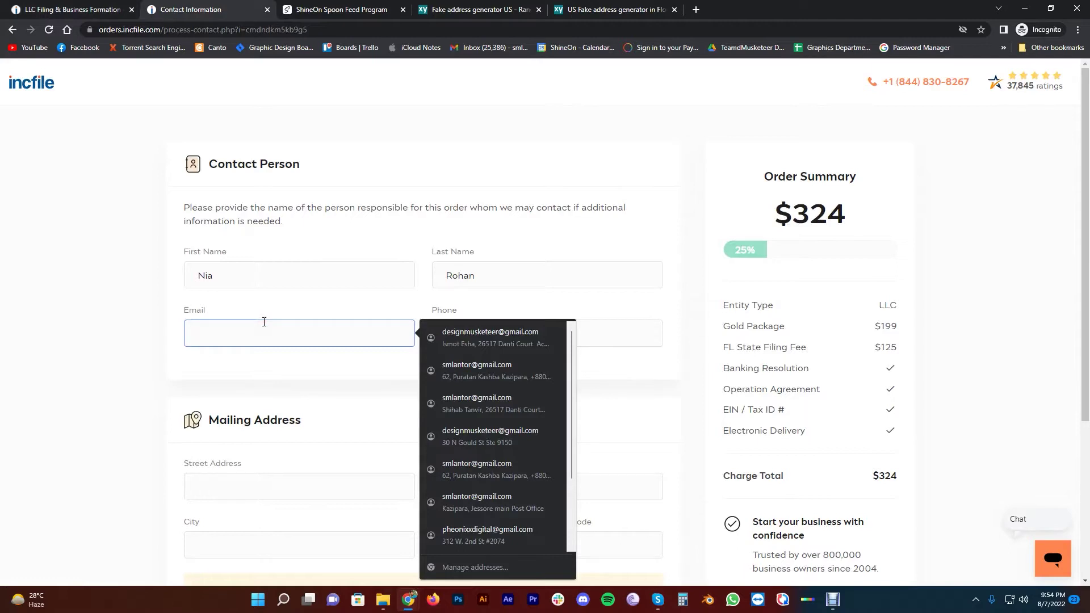
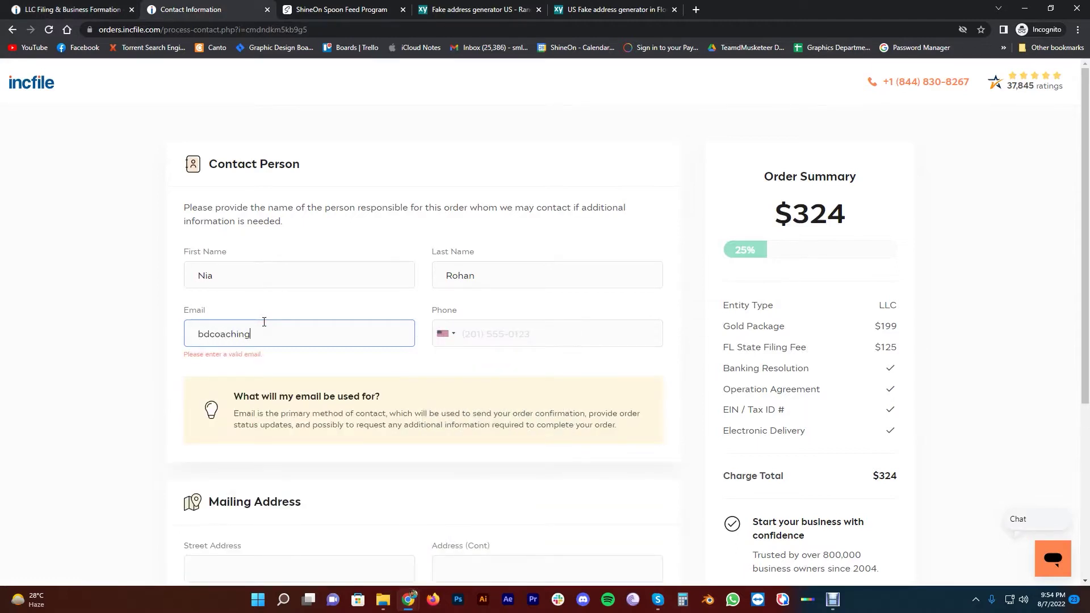
Look up the generated phone number on the profile page
left_click(601, 9)
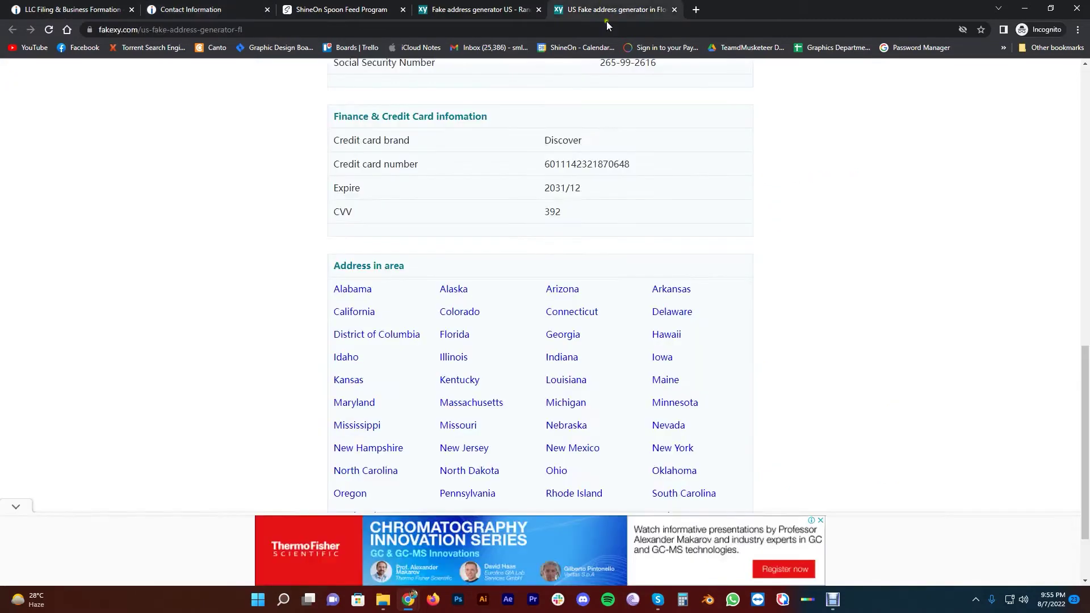
scroll(535, 224, "up", 5)
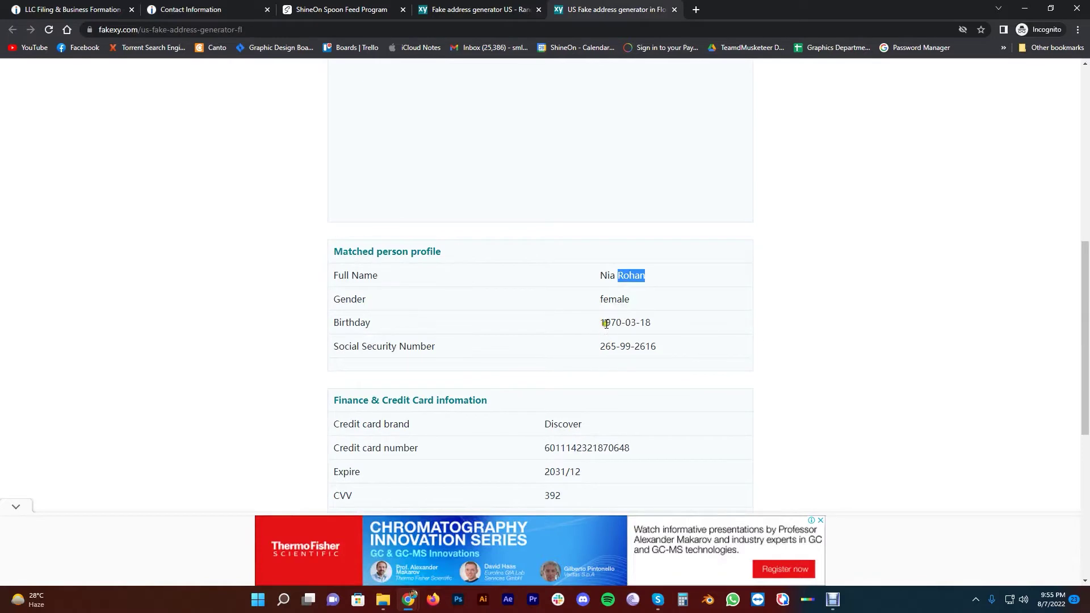
scroll(574, 332, "up", 5)
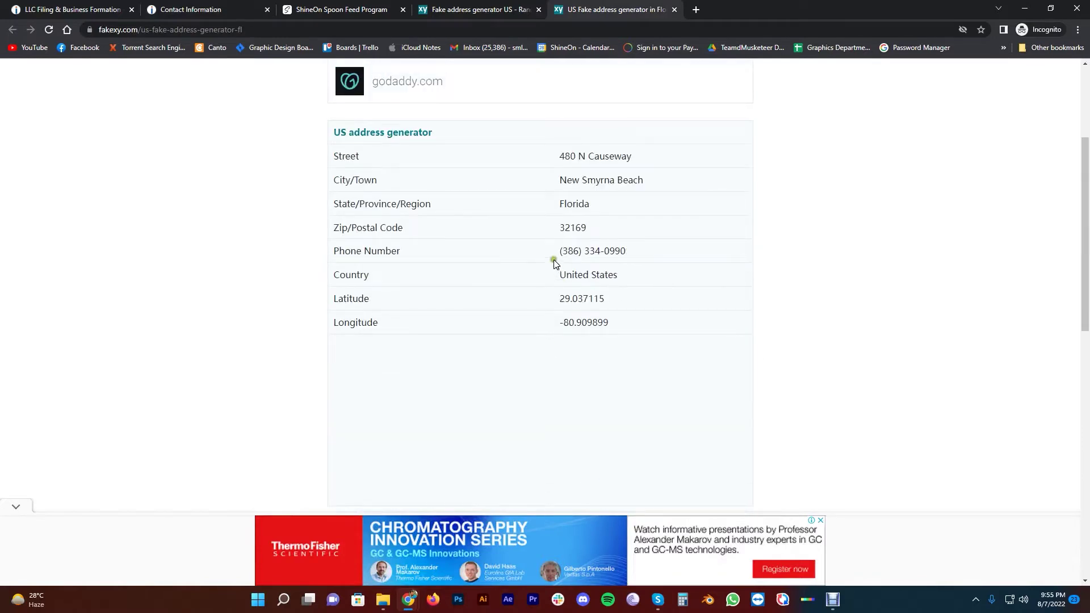
left_click_drag(562, 253, 626, 251)
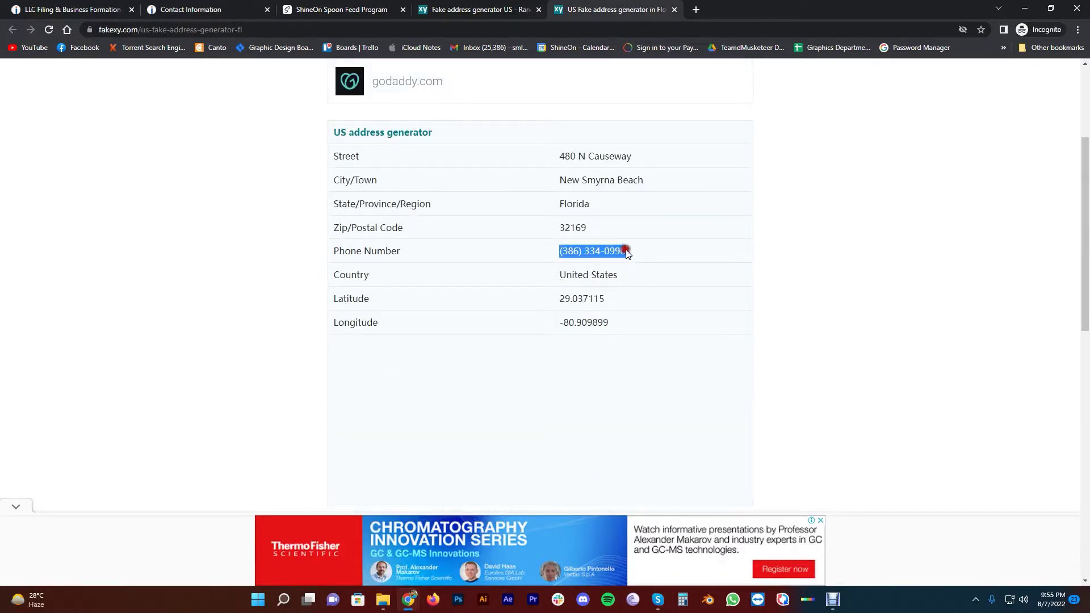
left_click(572, 223)
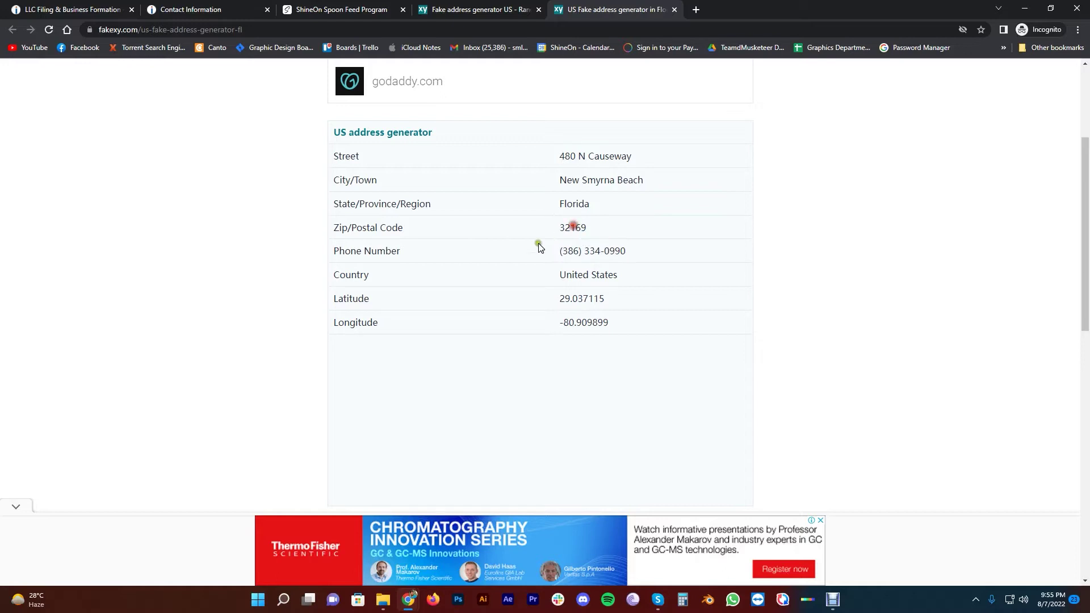
left_click(435, 236)
left_click(91, 9)
left_click(198, 9)
Close the extra homepage tab and autofill the contact phone number
left_click(131, 9)
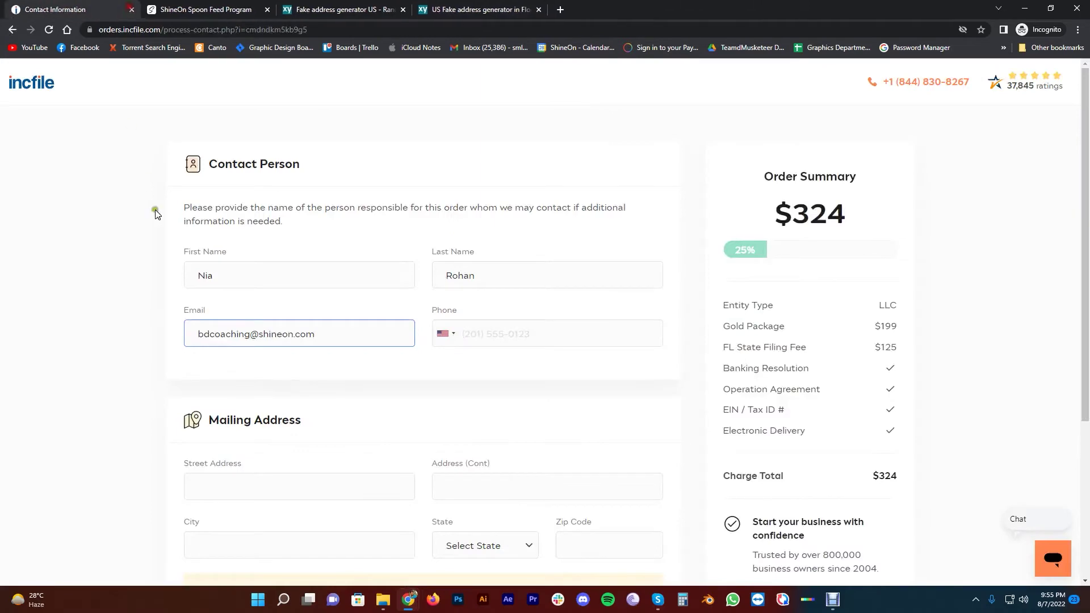
left_click(513, 338)
left_click(738, 336)
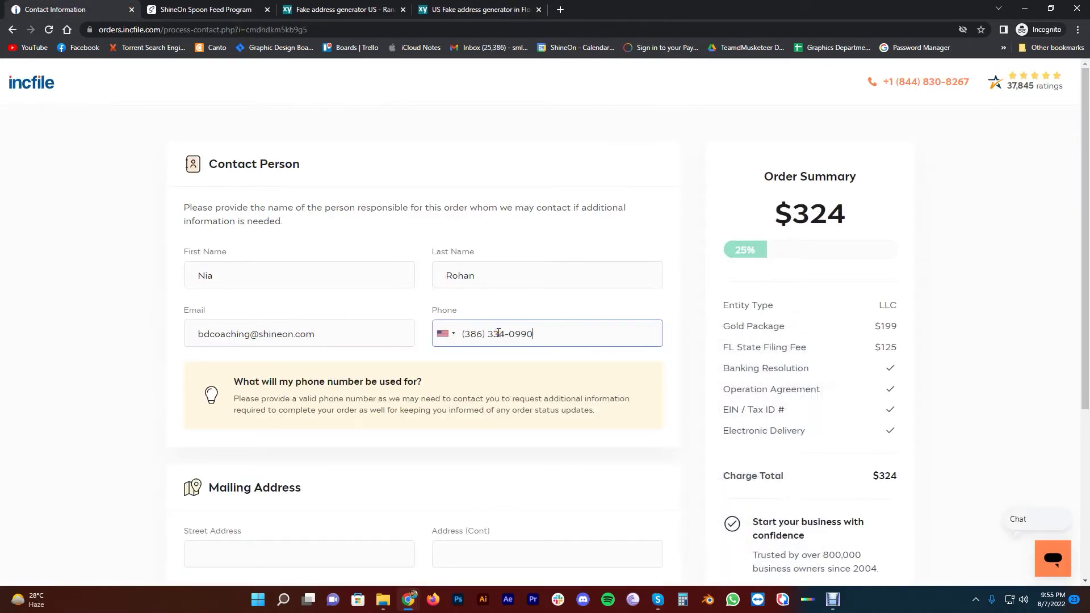
left_click(138, 335)
scroll(99, 301, "down", 4)
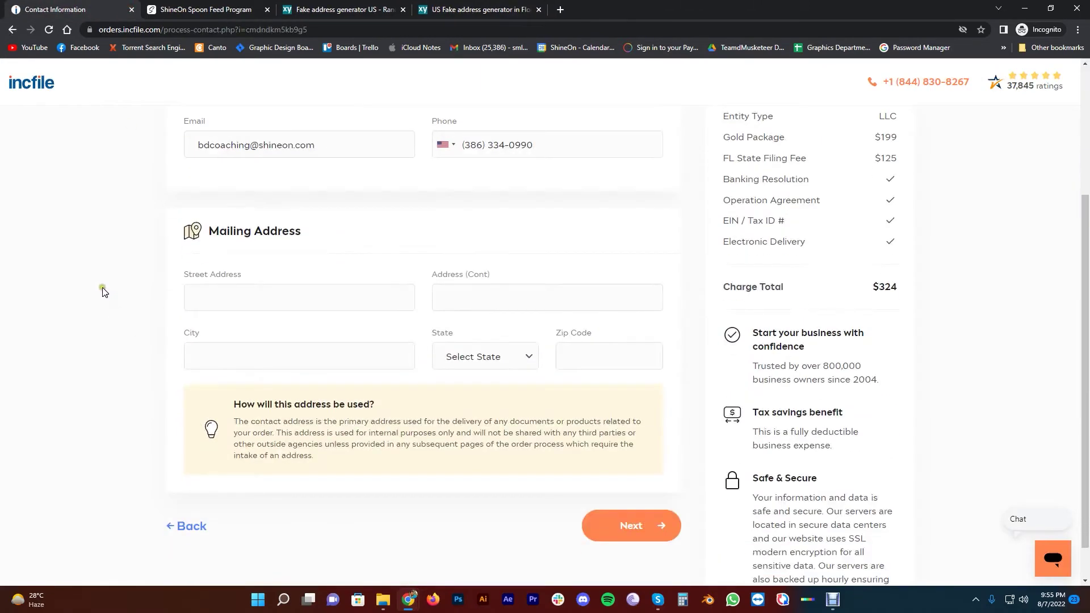
Paste the generated street address and city into the mailing address fields
left_click(249, 297)
left_click(484, 9)
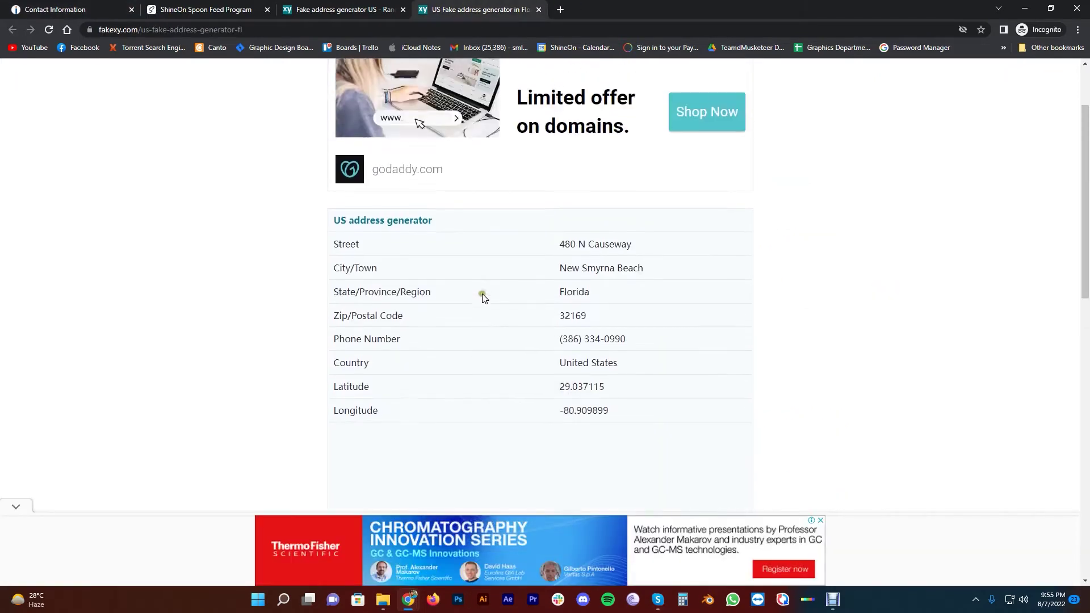
left_click_drag(560, 251, 644, 263)
key("ctrl+c")
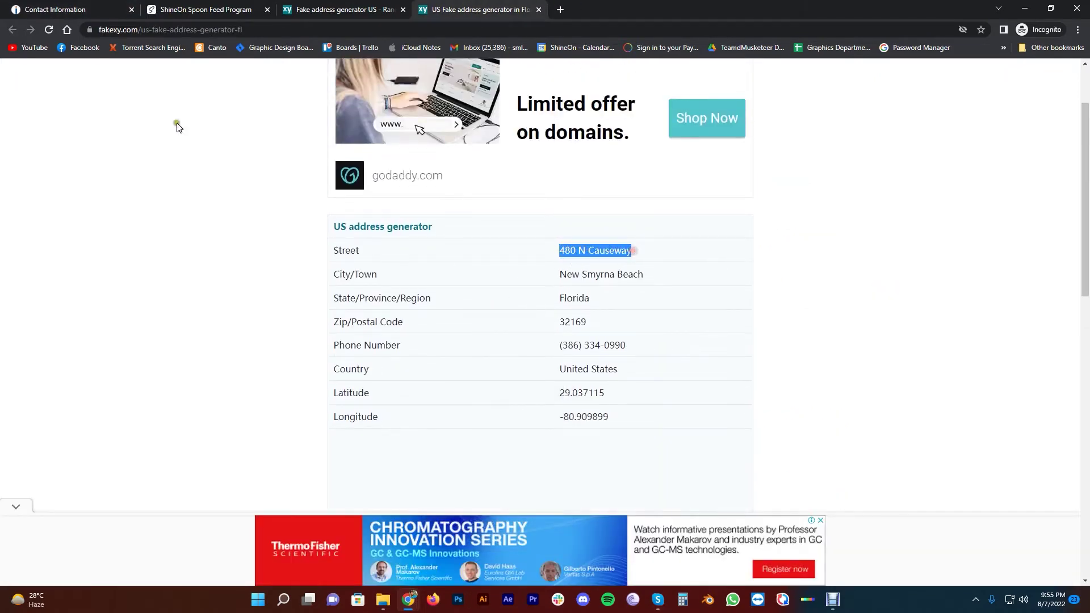
left_click(68, 9)
key("ctrl+v")
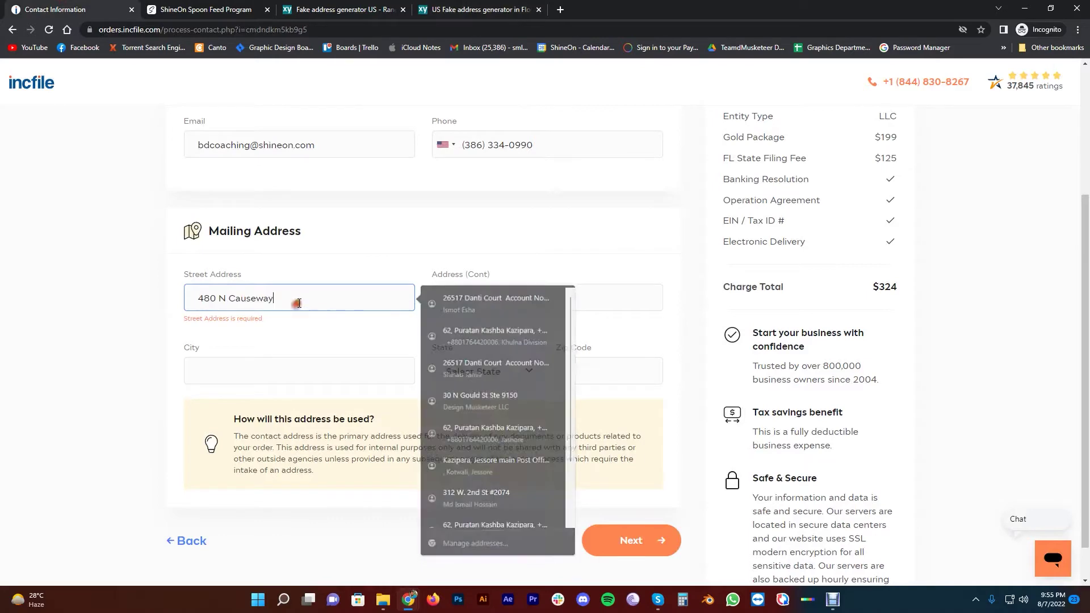
left_click(484, 9)
left_click_drag(535, 273, 647, 277)
key("ctrl+c")
left_click(97, 11)
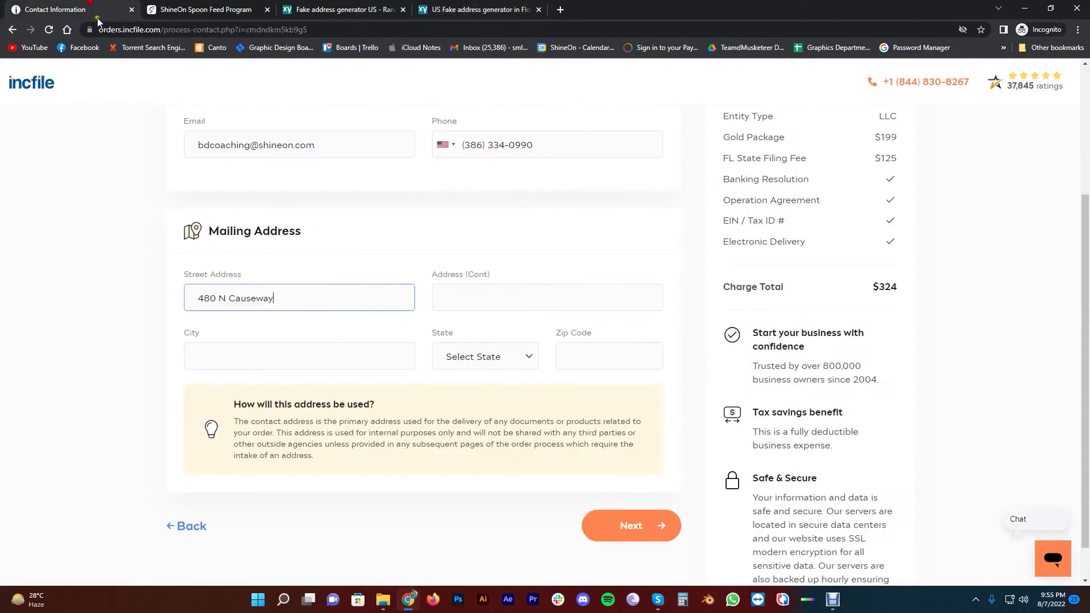
left_click(251, 349)
key("ctrl+v")
Select Florida as the state, paste the generated zip code, and continue
left_click(494, 357)
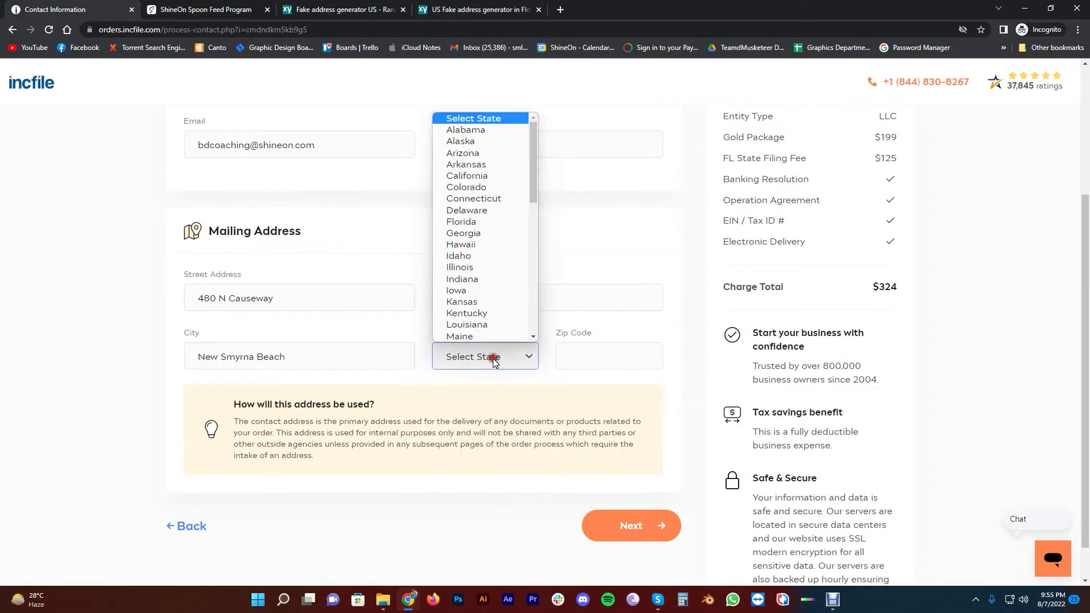
left_click_drag(533, 183, 537, 192)
left_click(478, 203)
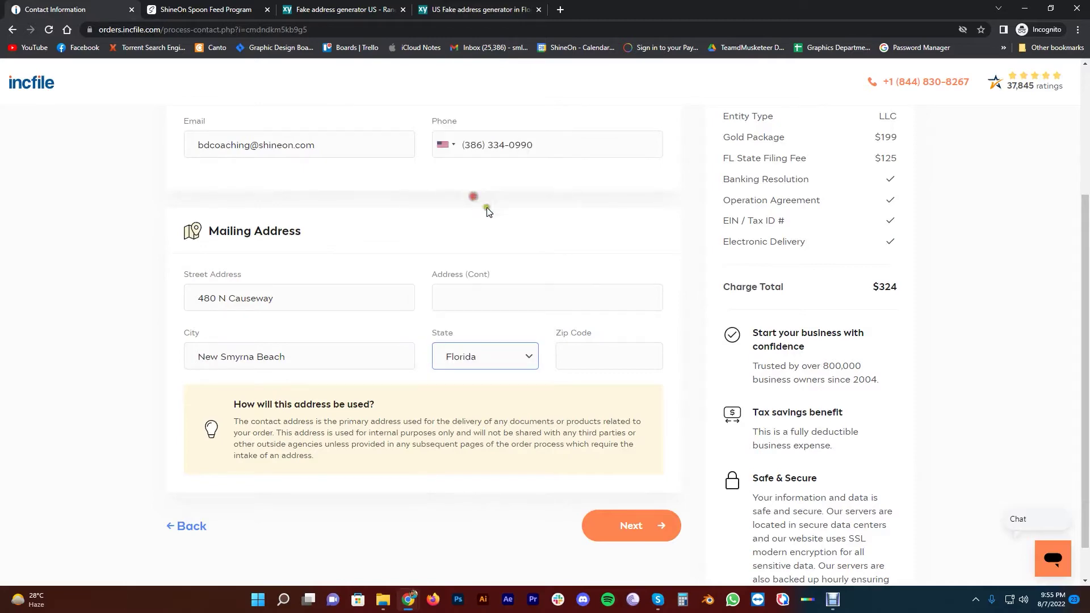
key("ctrl+shift+Tab")
left_click_drag(560, 322, 588, 321)
key("ctrl+c")
key("ctrl+Tab")
left_click(609, 353)
key("ctrl+v")
left_click(632, 526)
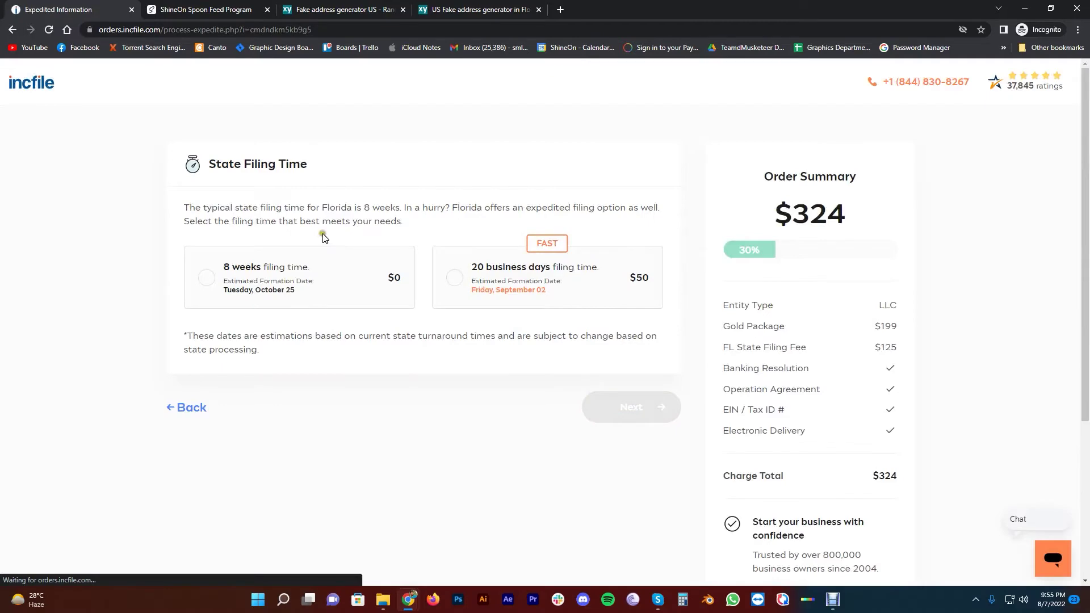
Keep the standard 8-week filing time ($0) and continue to Company Information
left_click(832, 599)
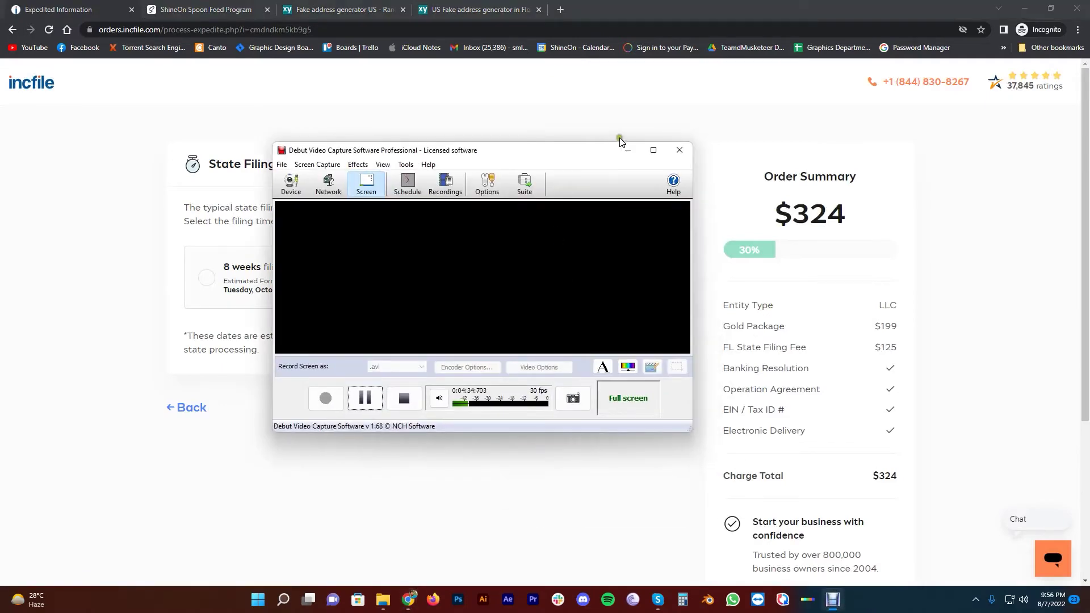
left_click(627, 150)
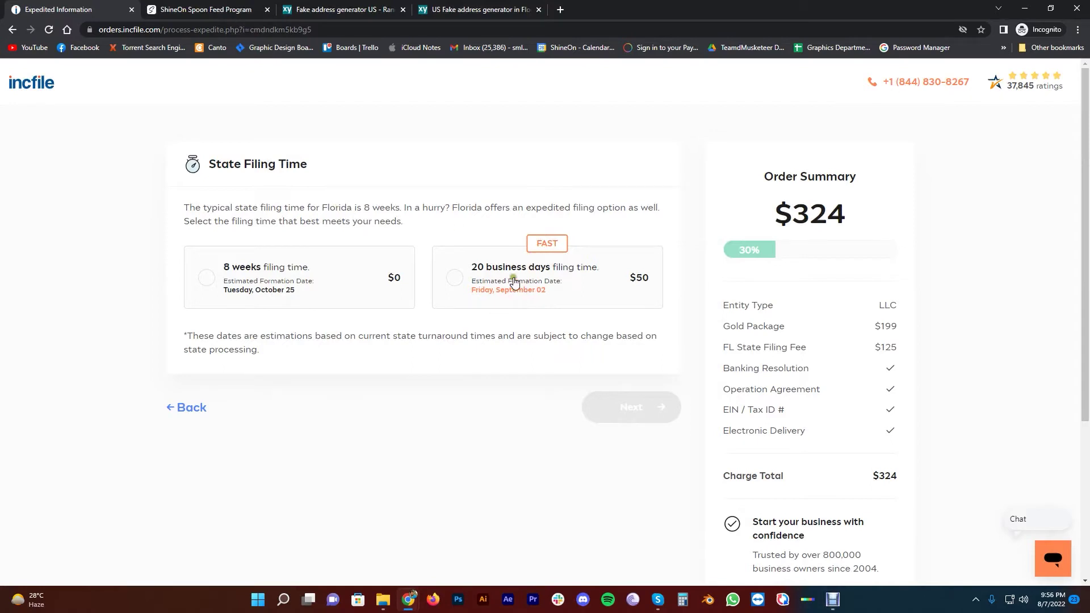
left_click(208, 277)
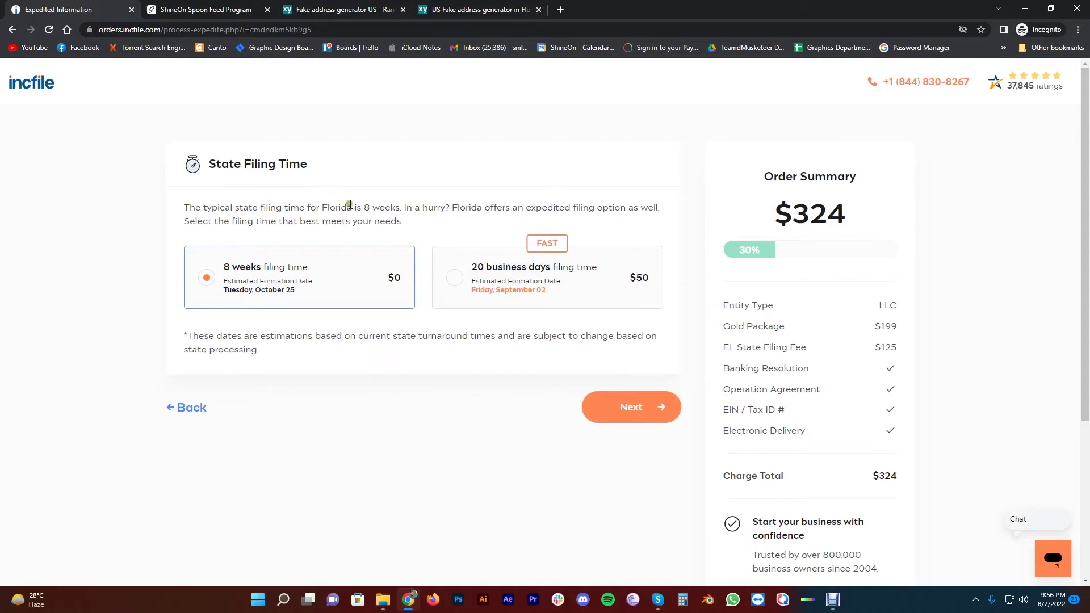
left_click(601, 409)
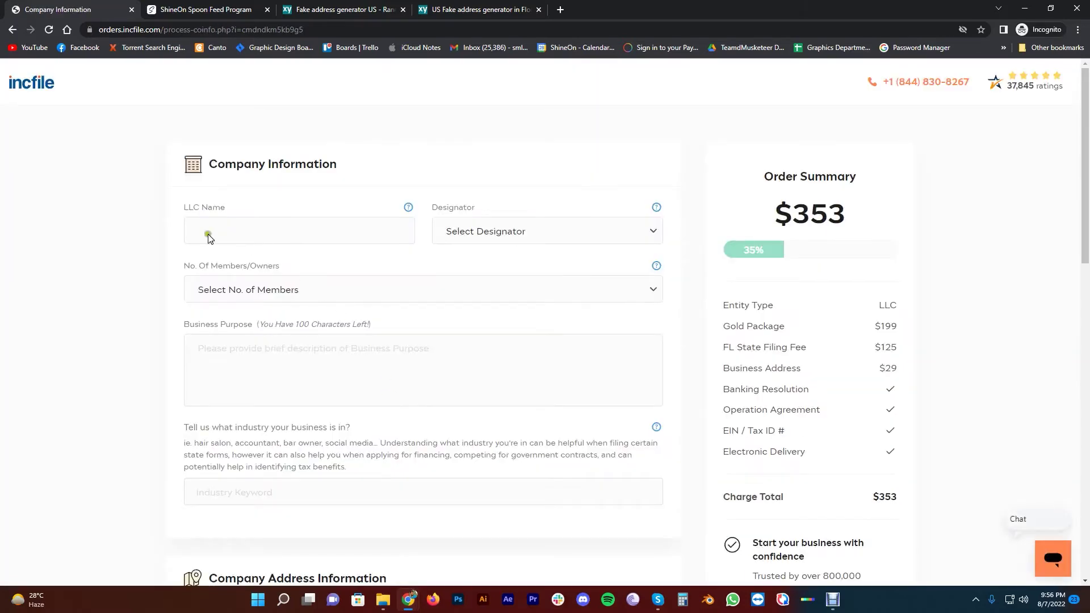
Enter SHINEONBD as the LLC name with the LLC designator
left_click(305, 233)
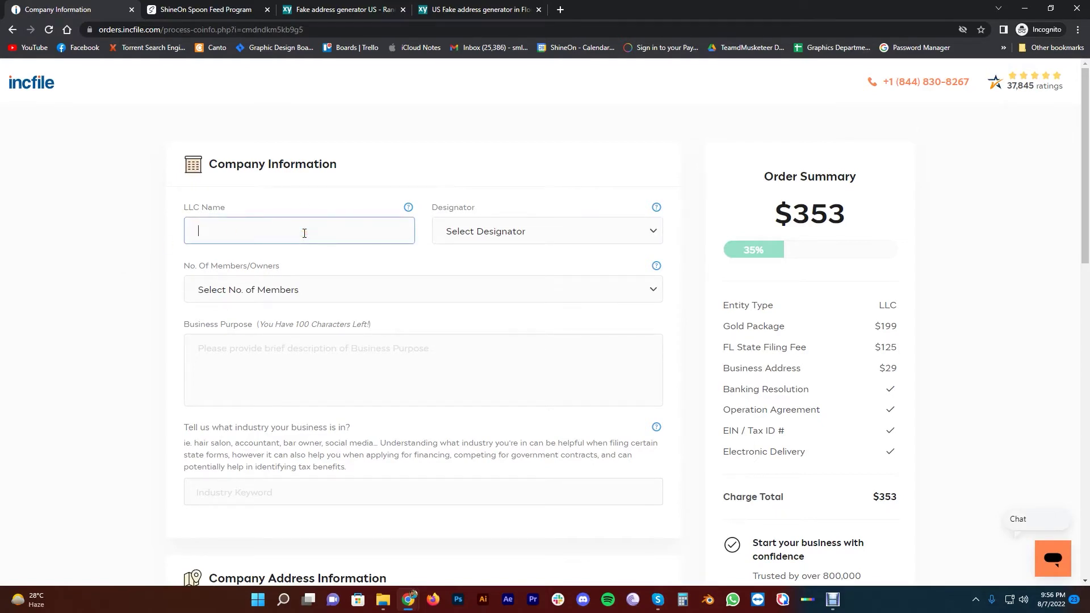
type("ShineOnBD")
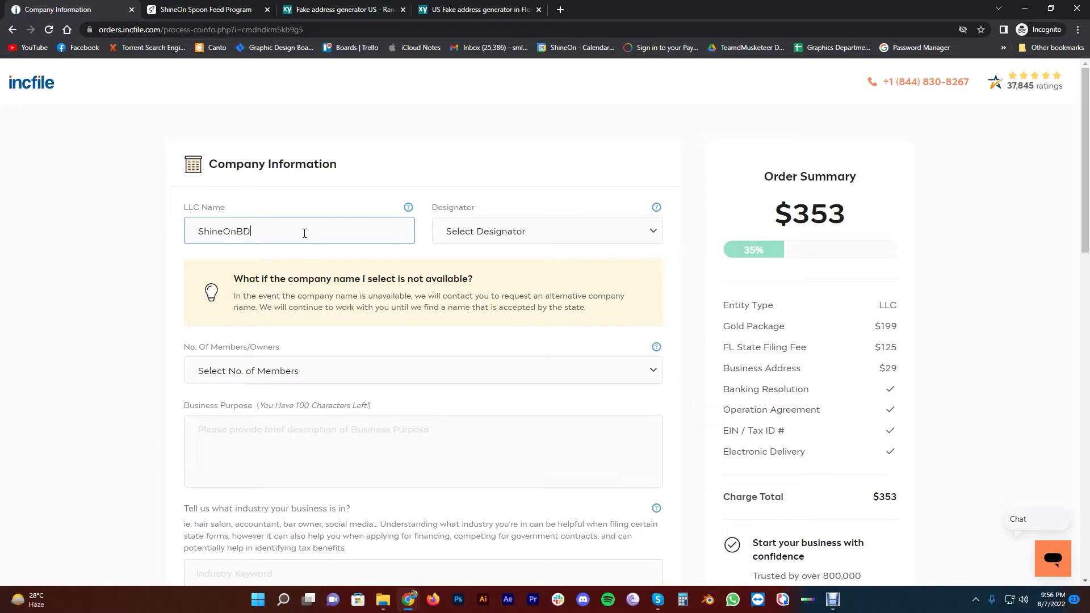
left_click(95, 272)
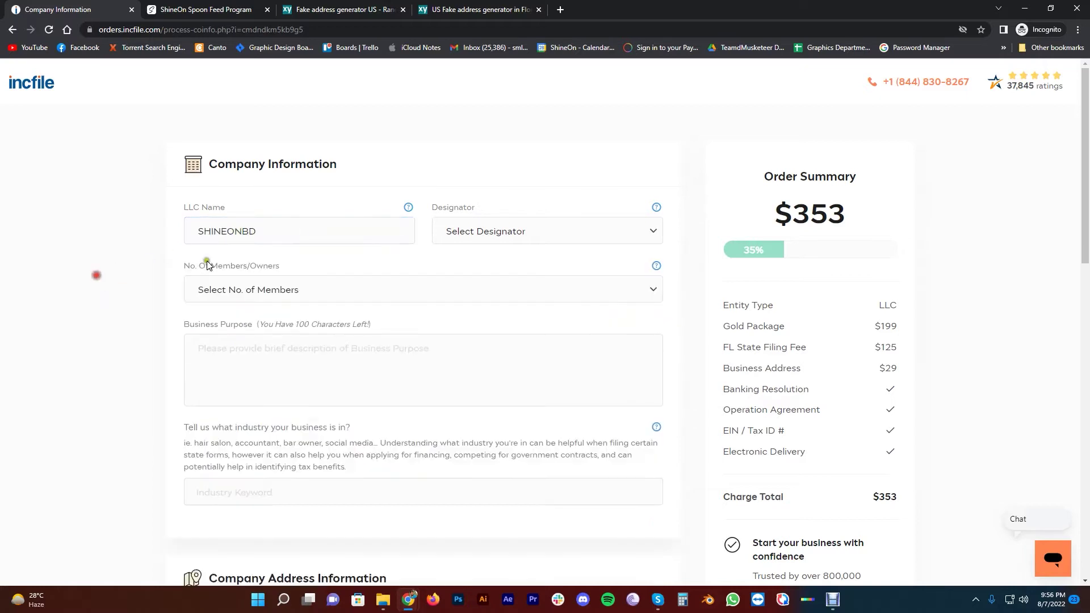
left_click(542, 229)
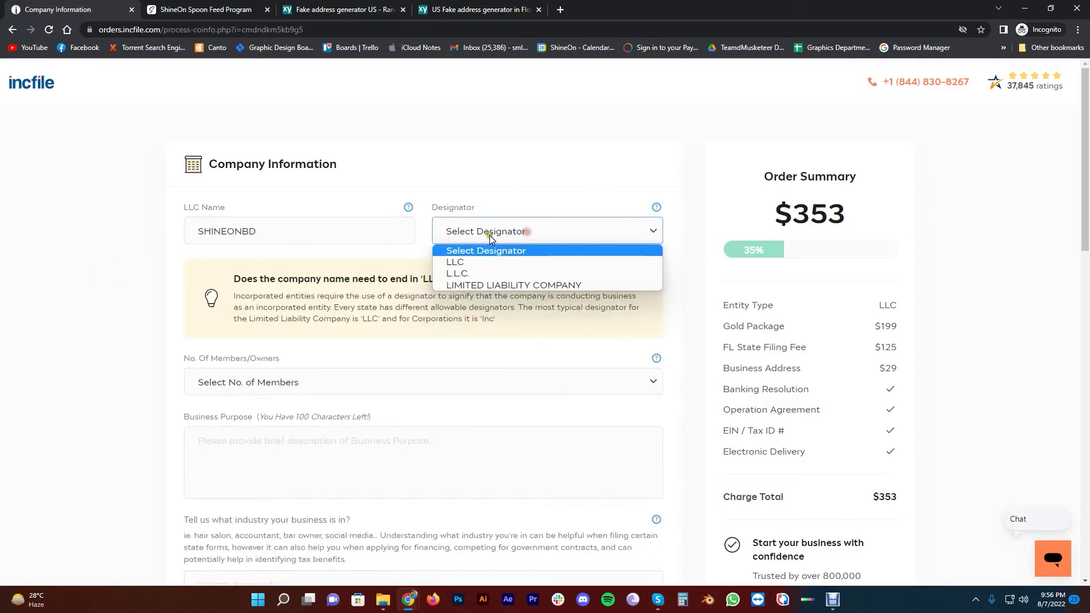
left_click(492, 264)
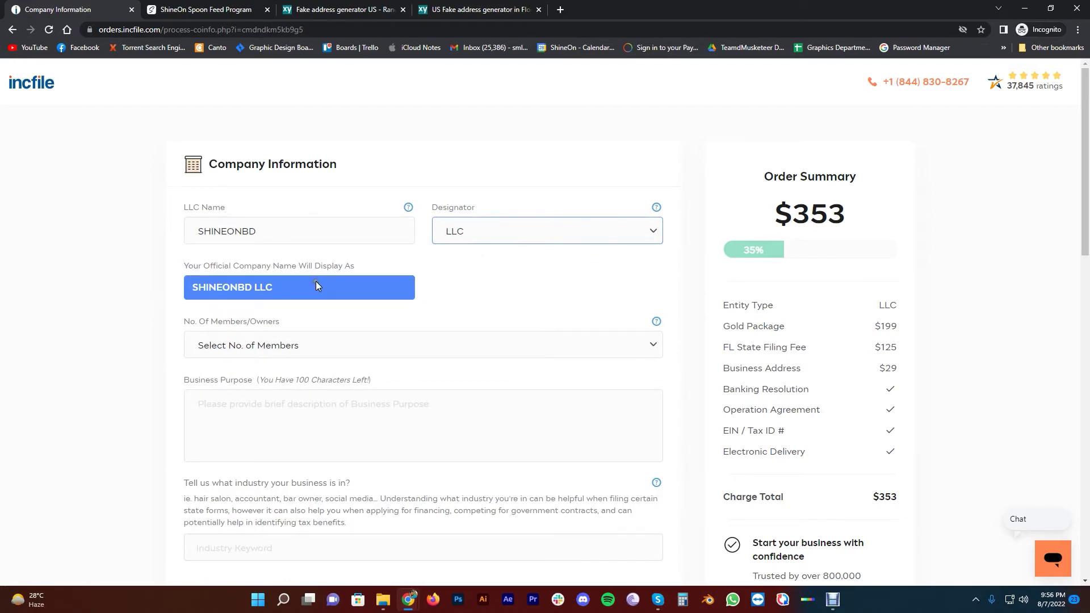
Set No. of Members/Owners to 1
scroll(129, 299, "down", 3)
scroll(321, 302, "down", 2)
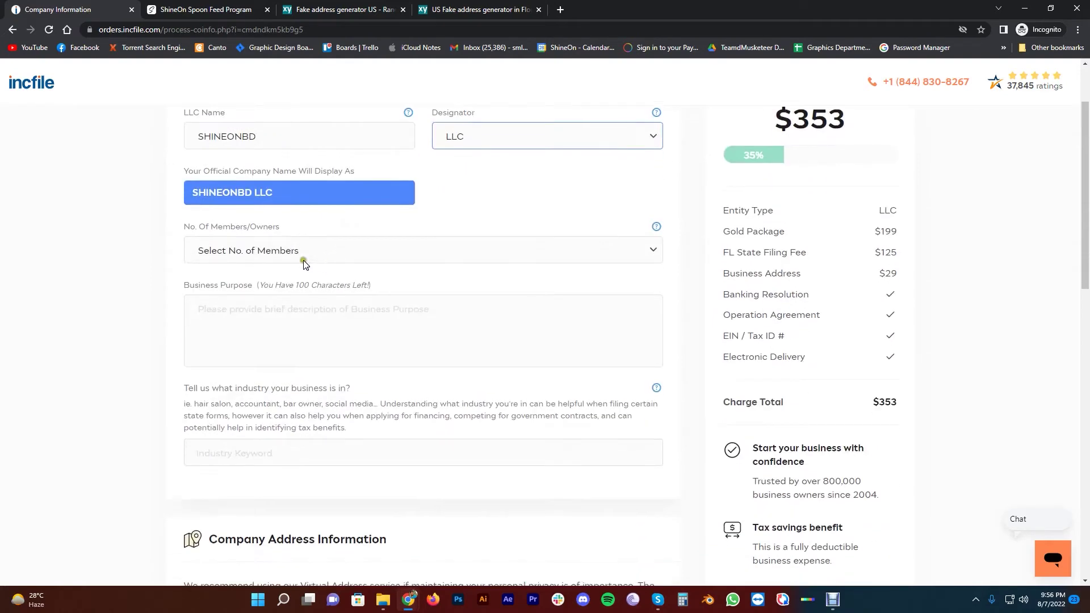
left_click(308, 256)
left_click(280, 282)
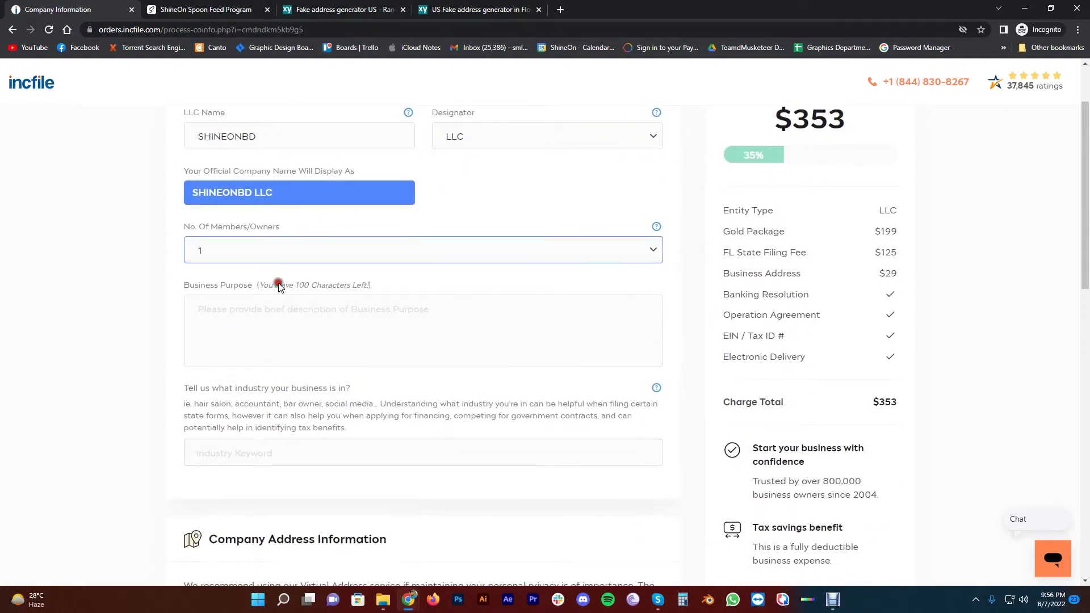
scroll(73, 281, "down", 3)
scroll(170, 295, "up", 3)
left_click(266, 315)
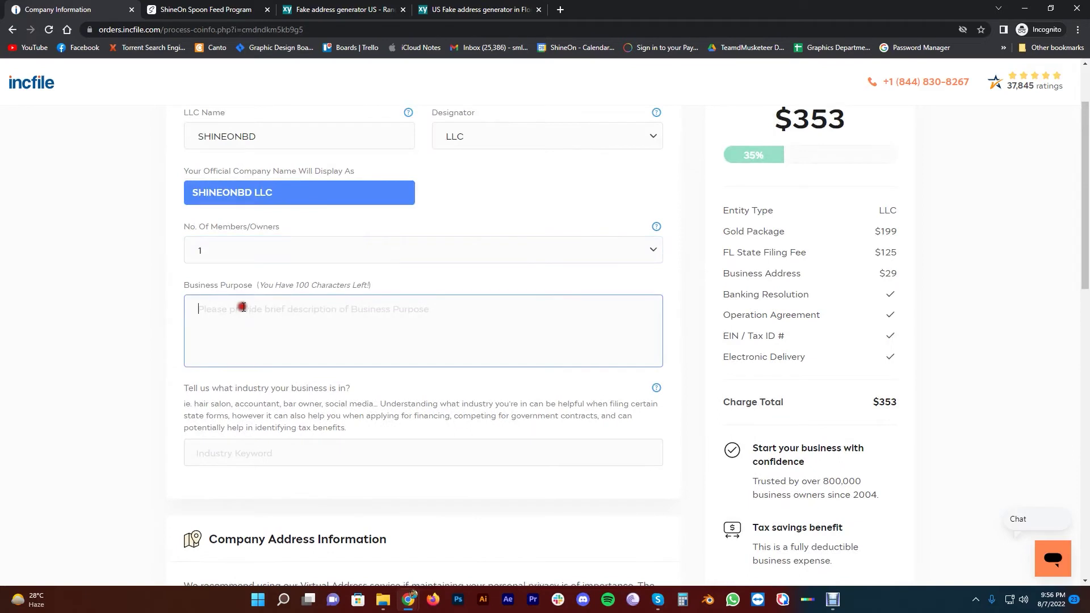
left_click(246, 312)
Type 'Ecommerce, Consultaion, Information Technology Services and Retail Services and Products' as the business purpose
type("Ecommerce, Co")
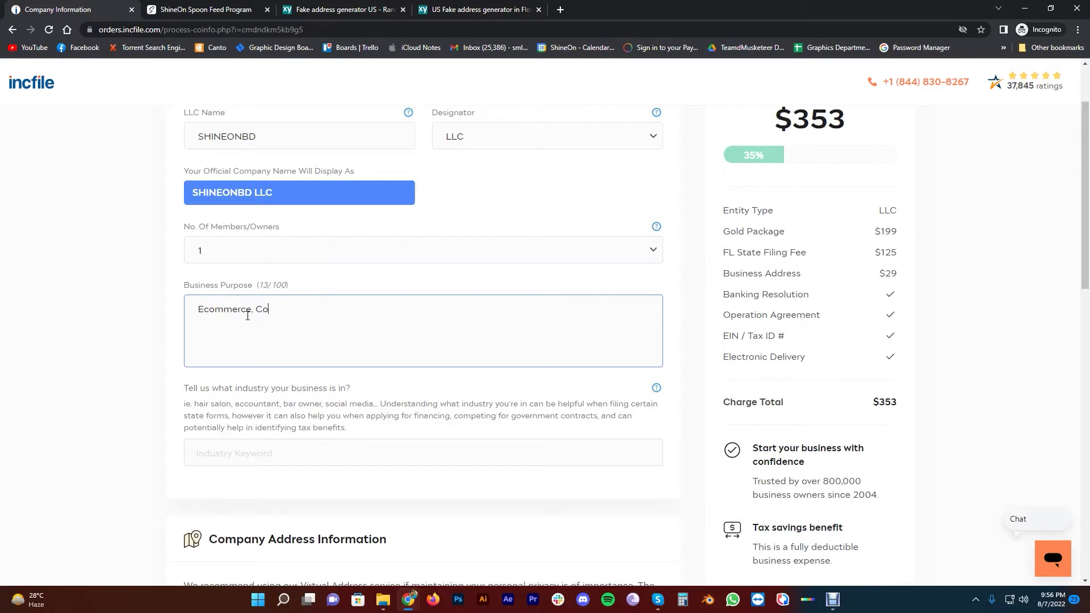
type("nsultaion, Information Technology Services,")
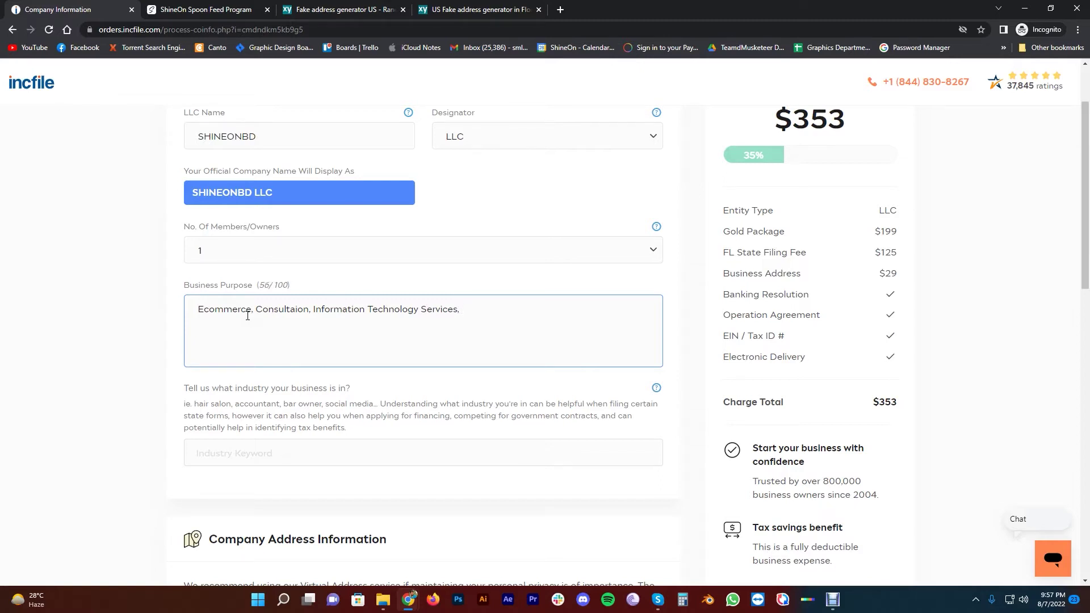
type("Retail Services and P")
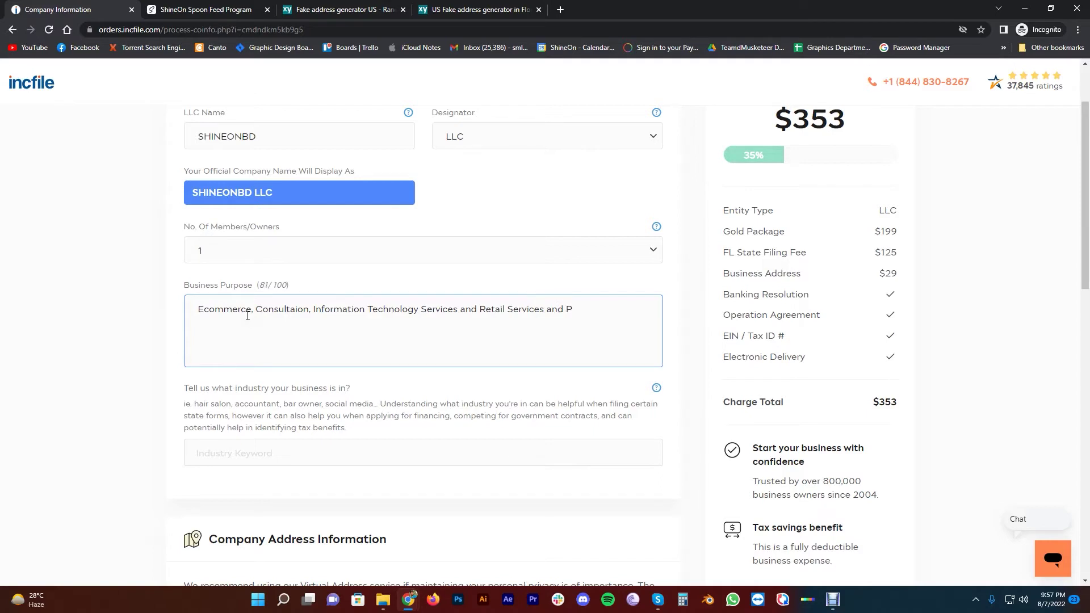
type("roducts.")
scroll(138, 297, "down", 5)
scroll(157, 348, "up", 3)
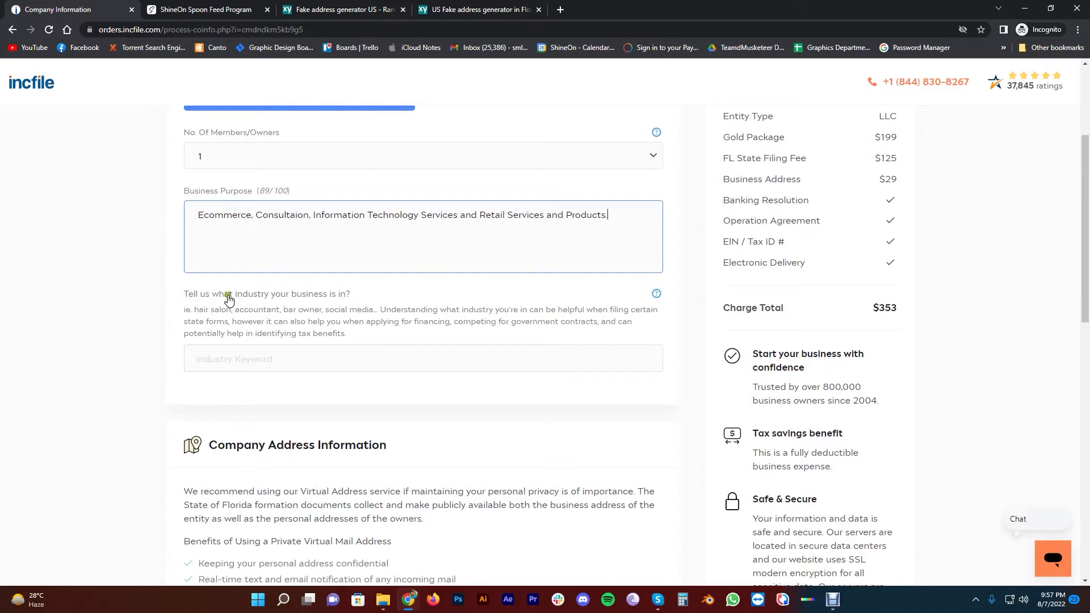
Search 'retail' and pick 454110 - Internet retail sales sites as the industry
left_click(267, 361)
type("retail")
scroll(281, 453, "up", 1)
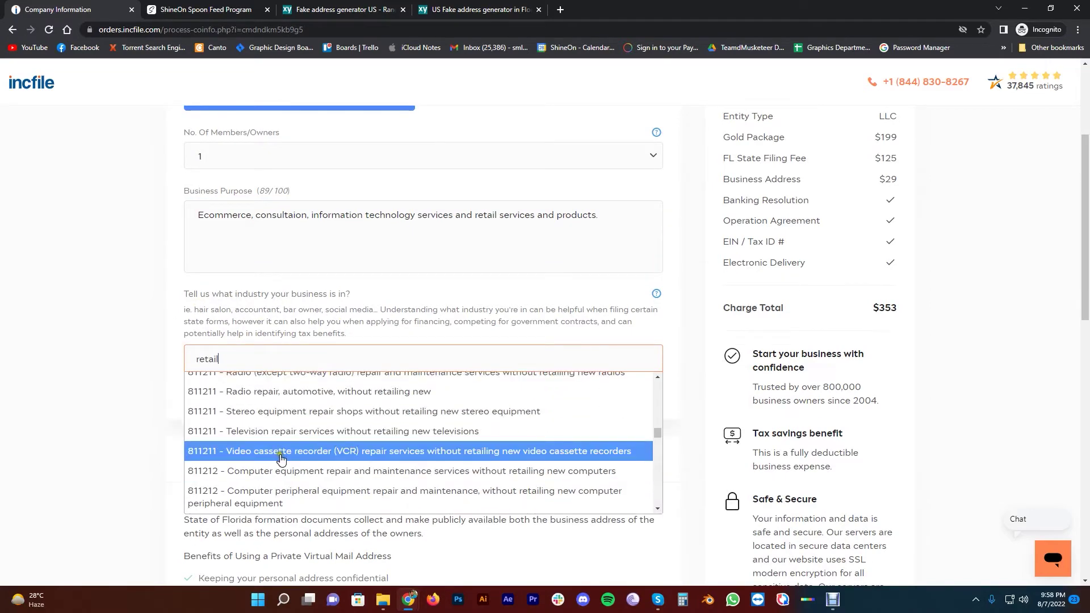
scroll(282, 457, "up", 2)
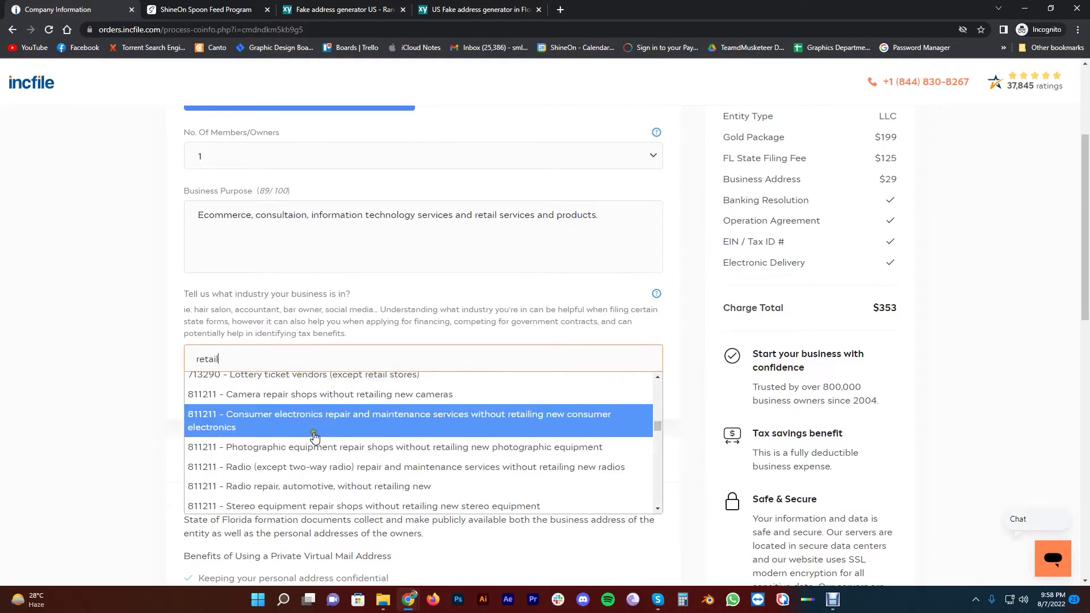
scroll(289, 457, "up", 1)
scroll(290, 456, "up", 3)
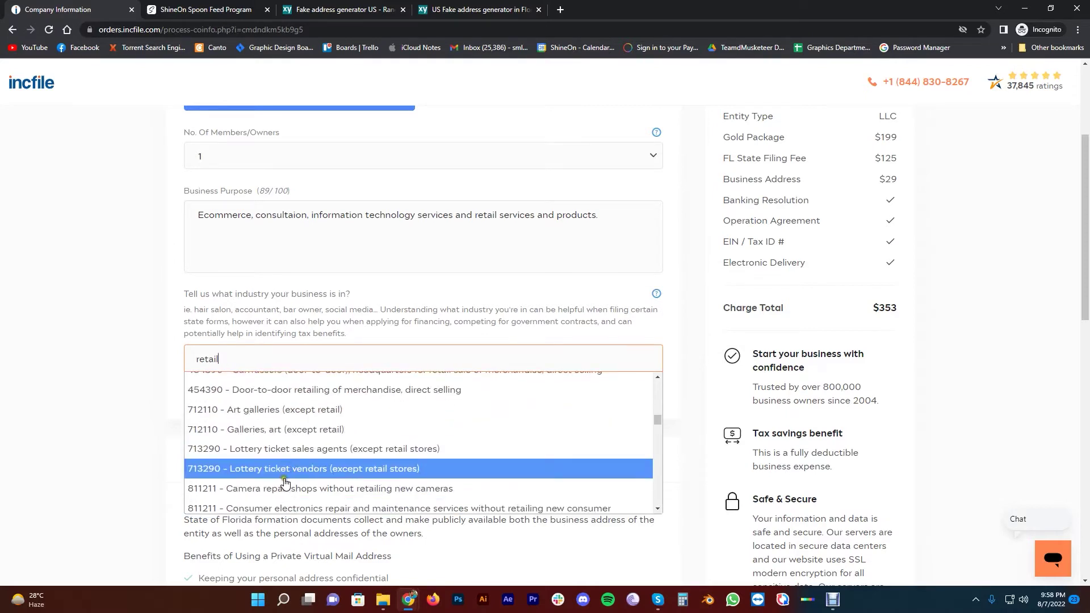
scroll(287, 448, "up", 3)
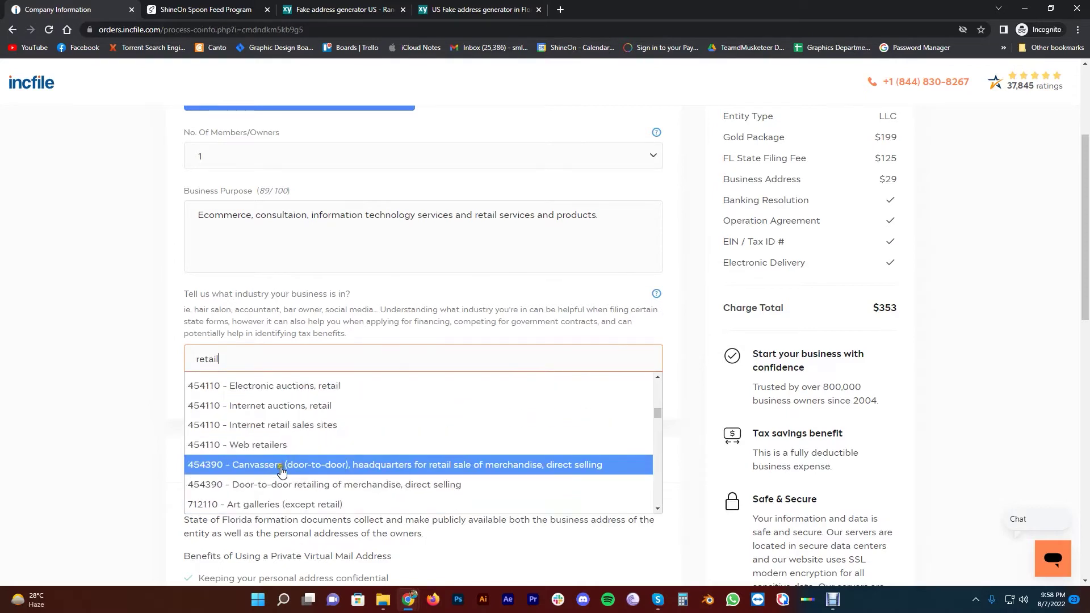
key("Up")
key("Up")
key("Down")
key("Down")
left_click(279, 431)
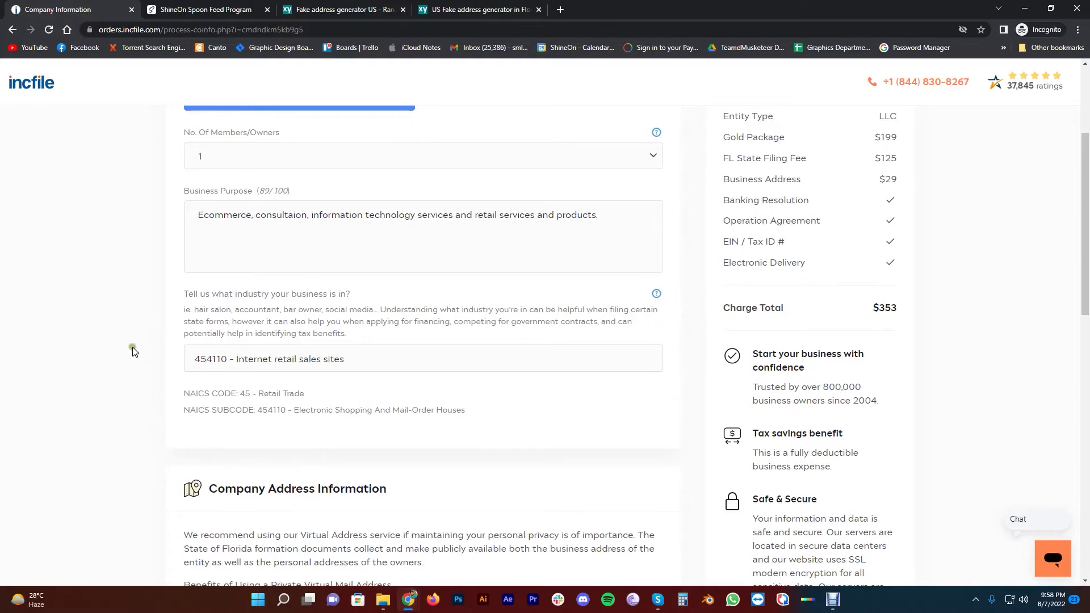
Review the resulting NAICS code 45 Retail Trade and subcode 454110 Electronic Shopping
scroll(151, 337, "down", 2)
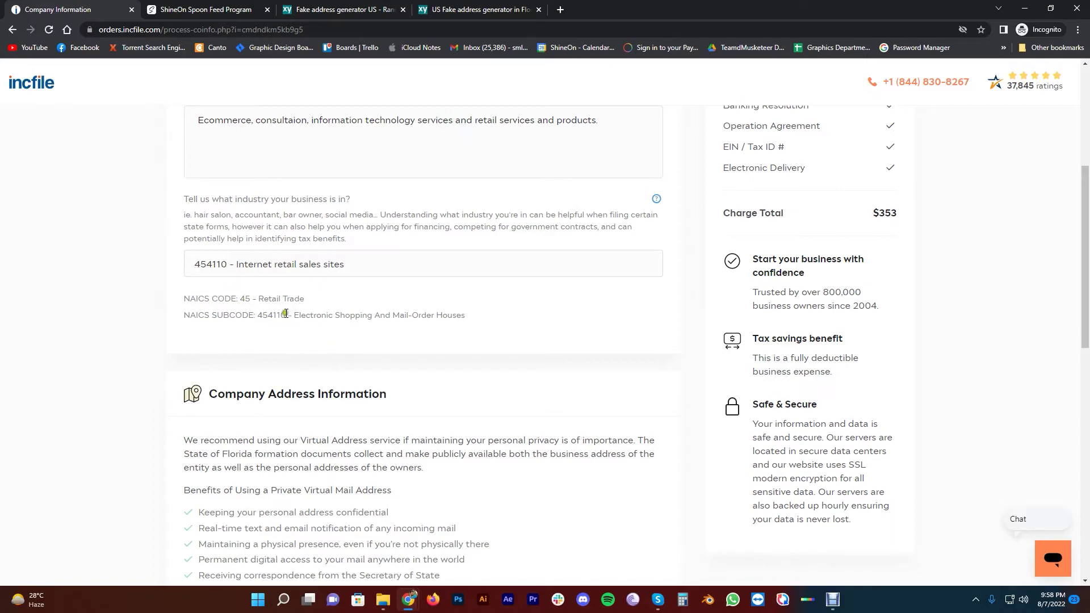
left_click_drag(260, 301, 470, 315)
left_click(298, 300)
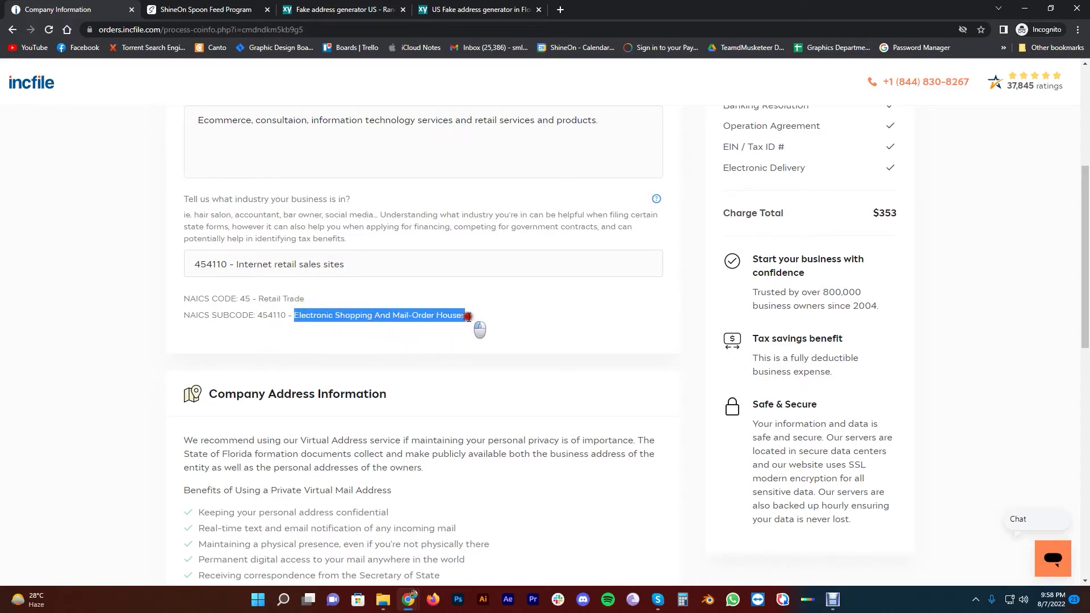
left_click(457, 315)
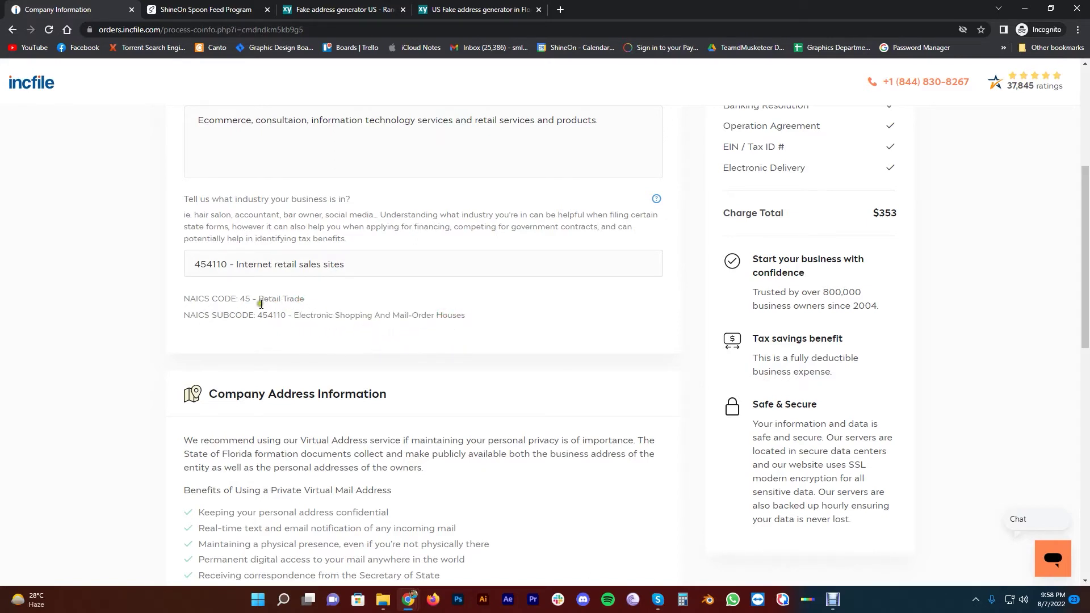
left_click(283, 302)
Scroll the Company Information form to the Professional Business Address vs Use My Own Address cards
scroll(151, 375, "down", 3)
scroll(151, 375, "up", 3)
scroll(311, 319, "down", 5)
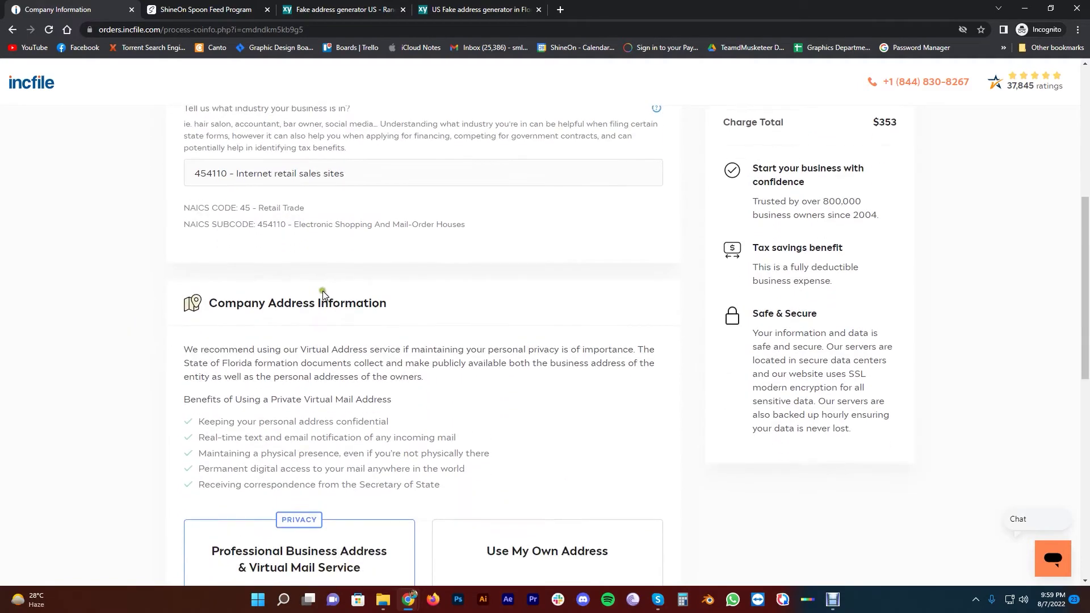
scroll(153, 340, "up", 4)
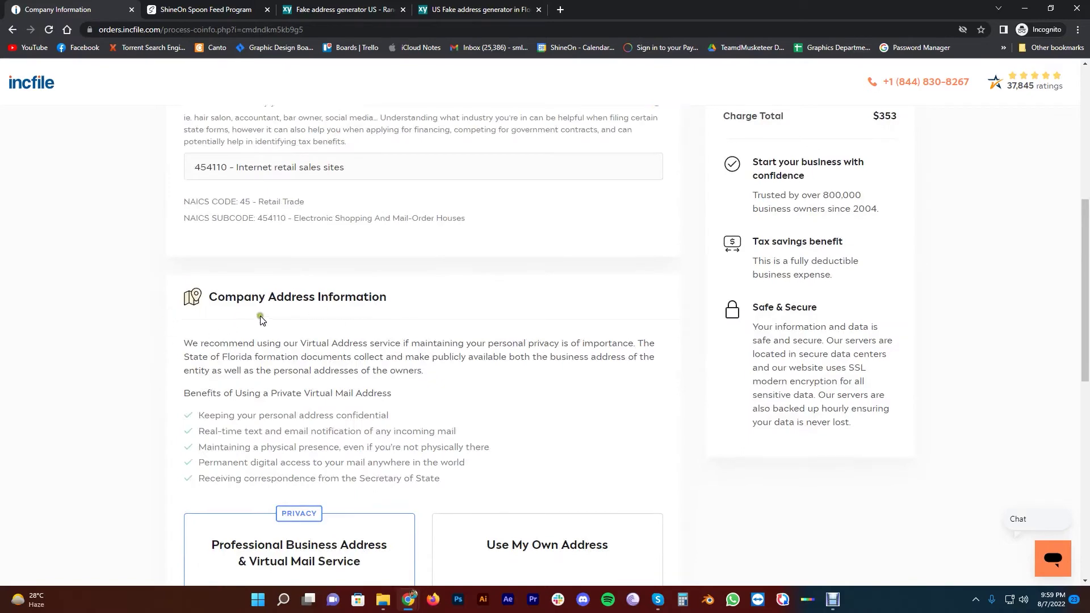
scroll(382, 254, "down", 8)
scroll(386, 244, "down", 2)
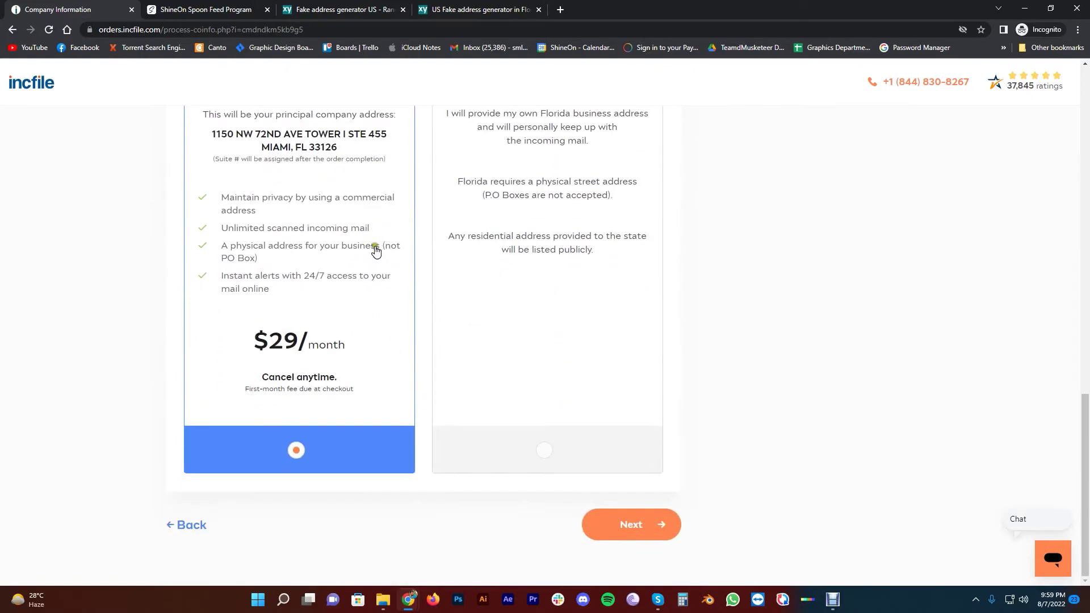
scroll(307, 360, "up", 2)
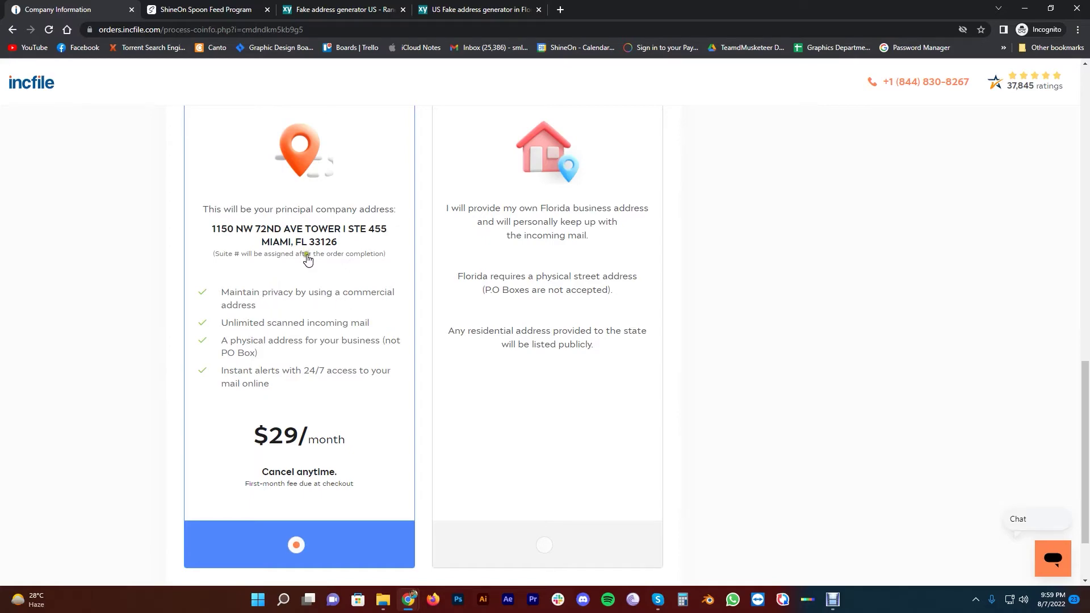
scroll(306, 258, "down", 2)
scroll(302, 409, "up", 2)
scroll(298, 398, "down", 2)
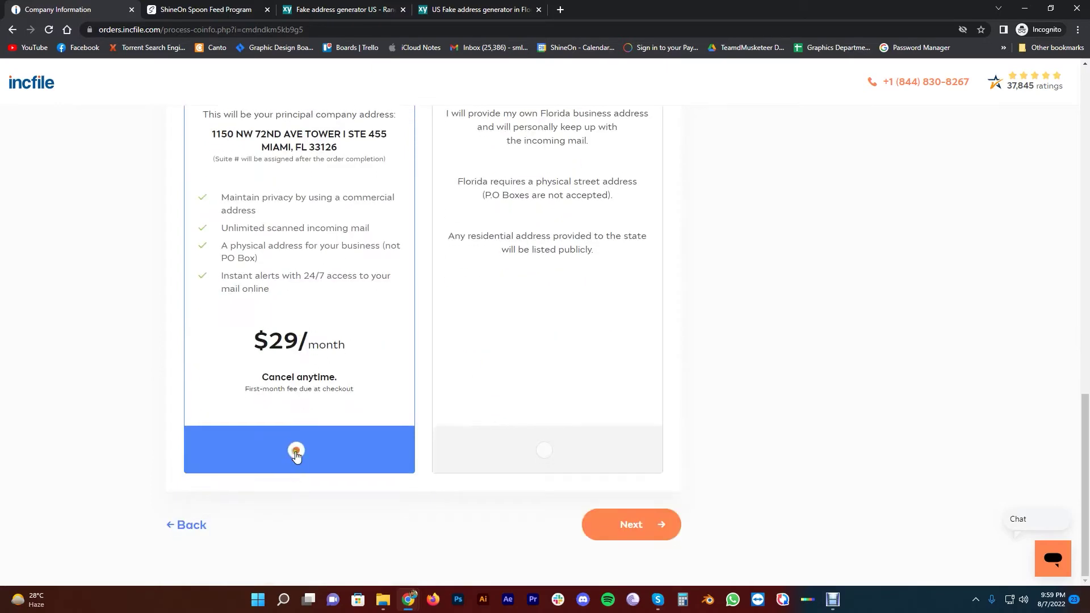
scroll(295, 391, "up", 2)
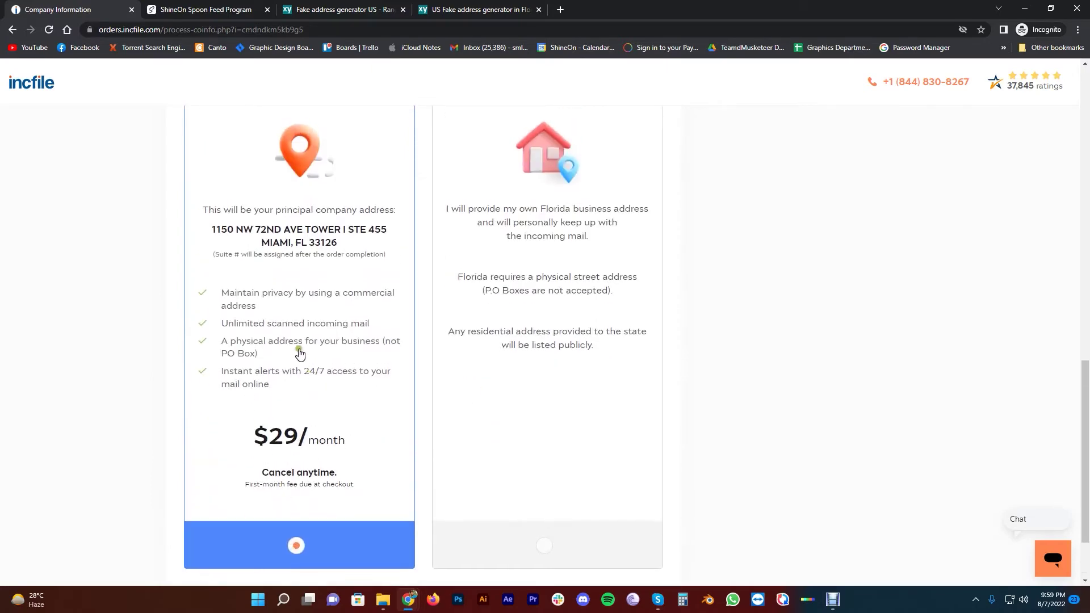
scroll(307, 352, "up", 3)
scroll(308, 312, "down", 3)
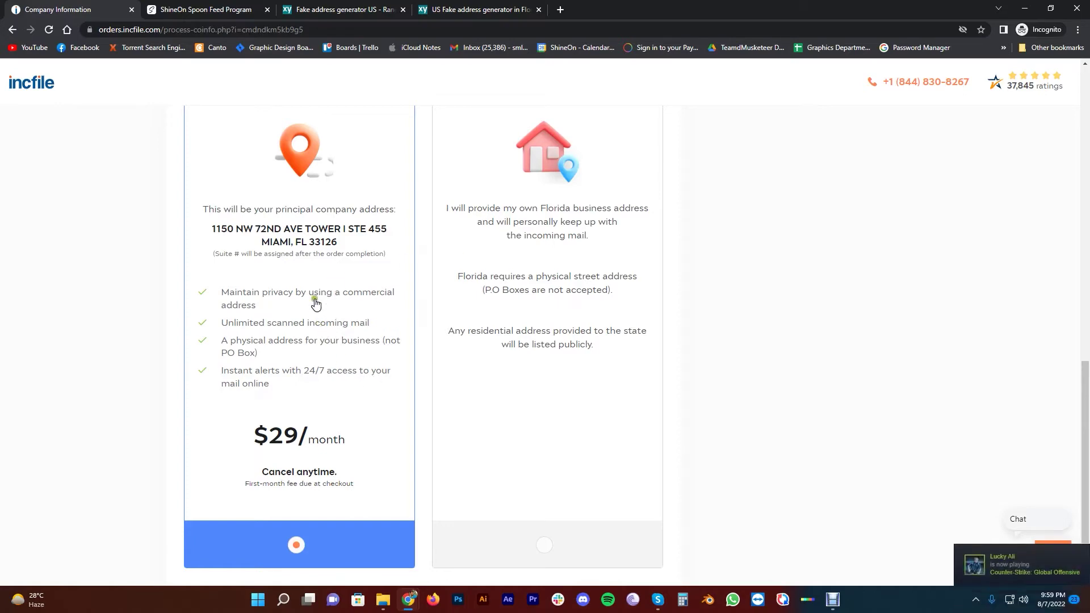
scroll(312, 286, "down", 2)
scroll(323, 291, "up", 3)
scroll(336, 305, "up", 1)
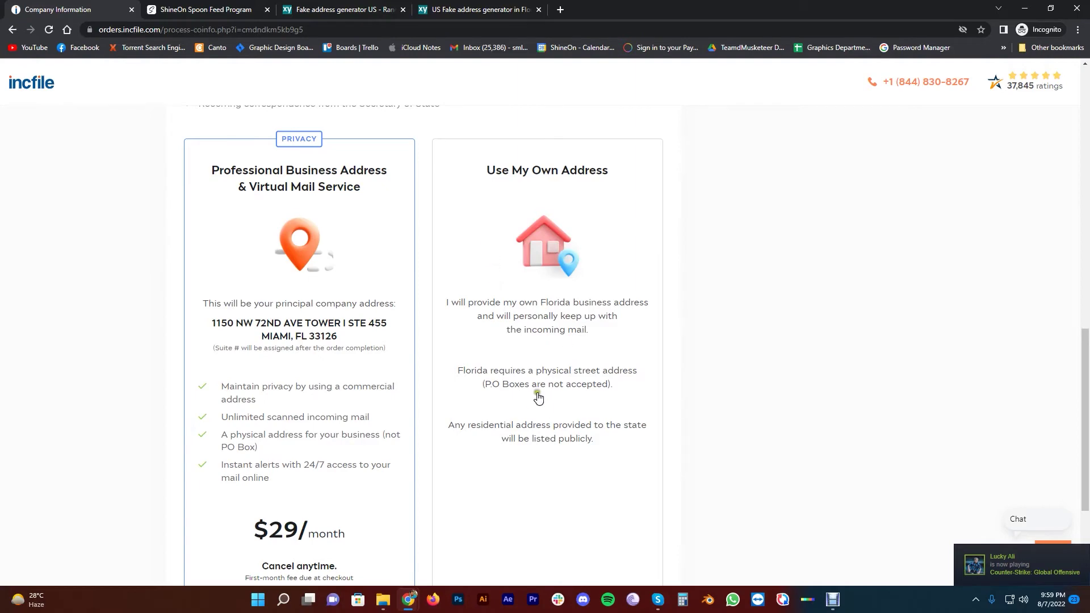
scroll(537, 398, "down", 3)
Choose Use My Own Address and auto-fill it from the saved Florida address
left_click(545, 451)
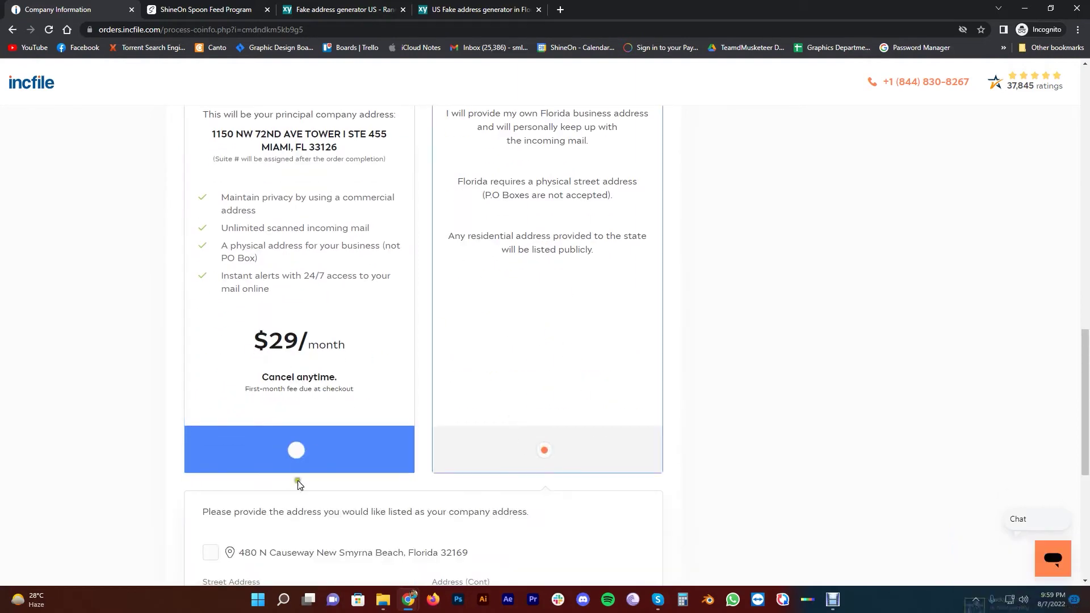
scroll(509, 318, "down", 5)
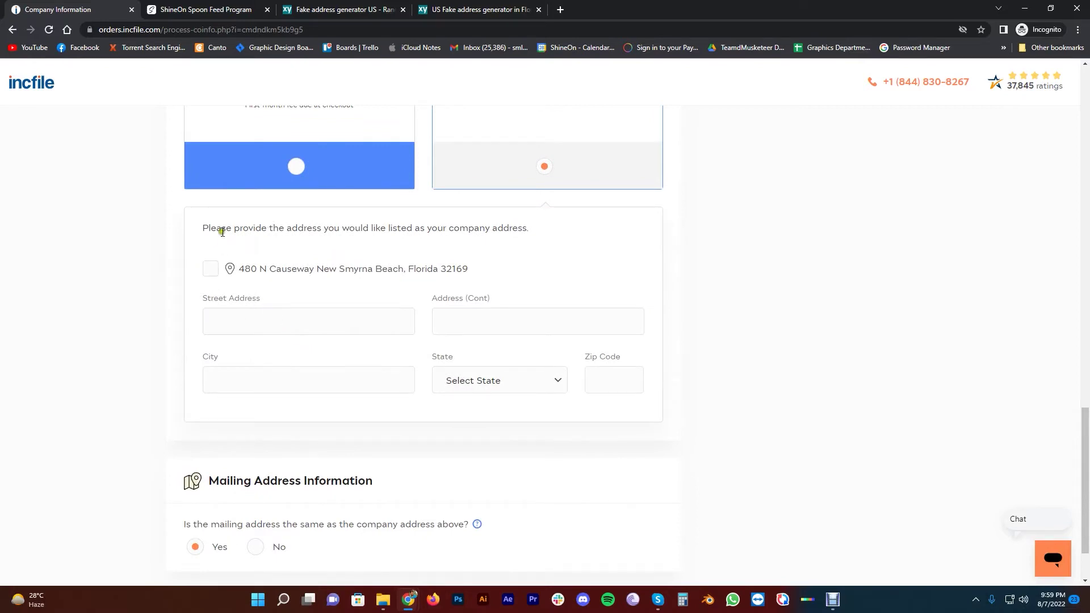
left_click(210, 269)
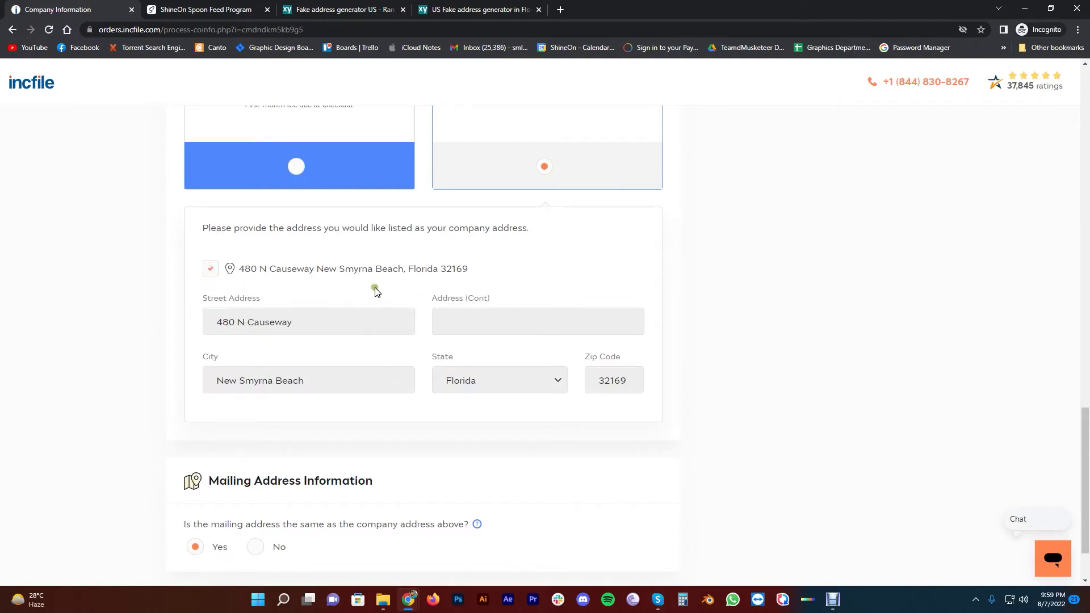
left_click(422, 7)
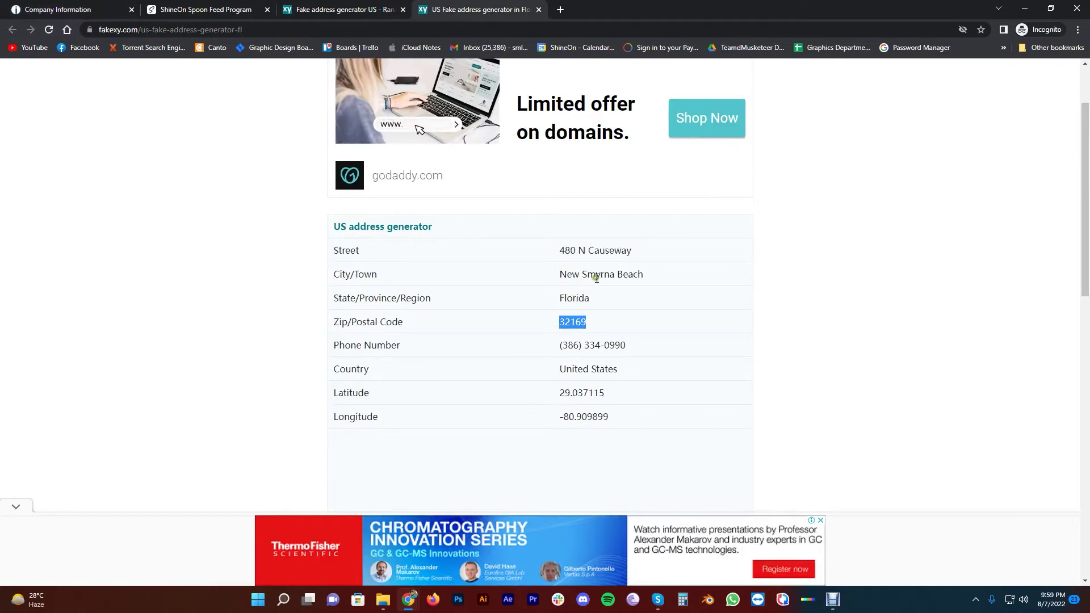
left_click(341, 10)
left_click(205, 9)
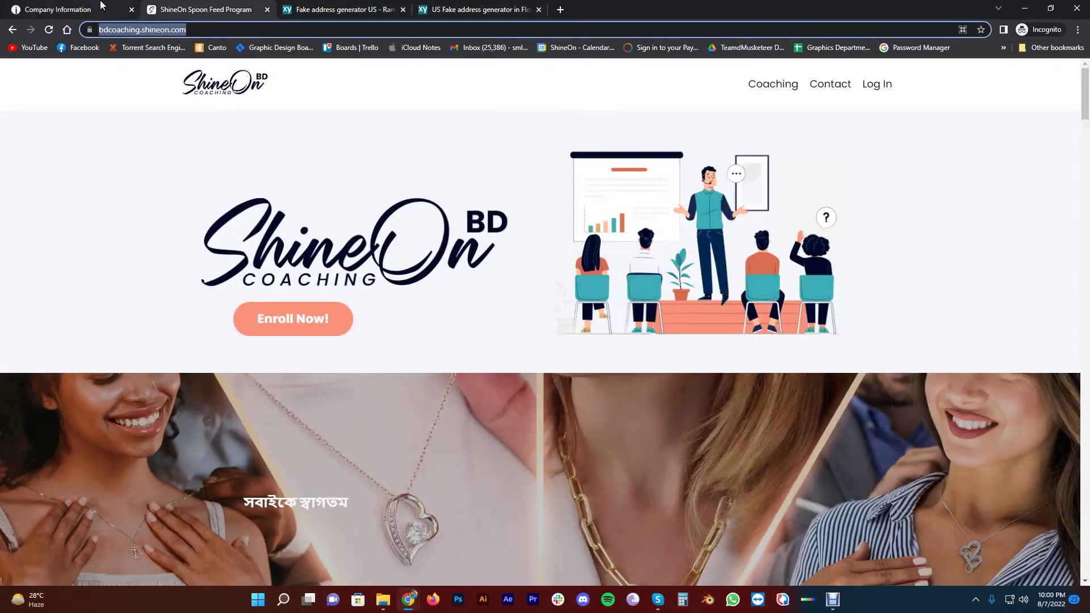
left_click(62, 10)
scroll(217, 368, "down", 2)
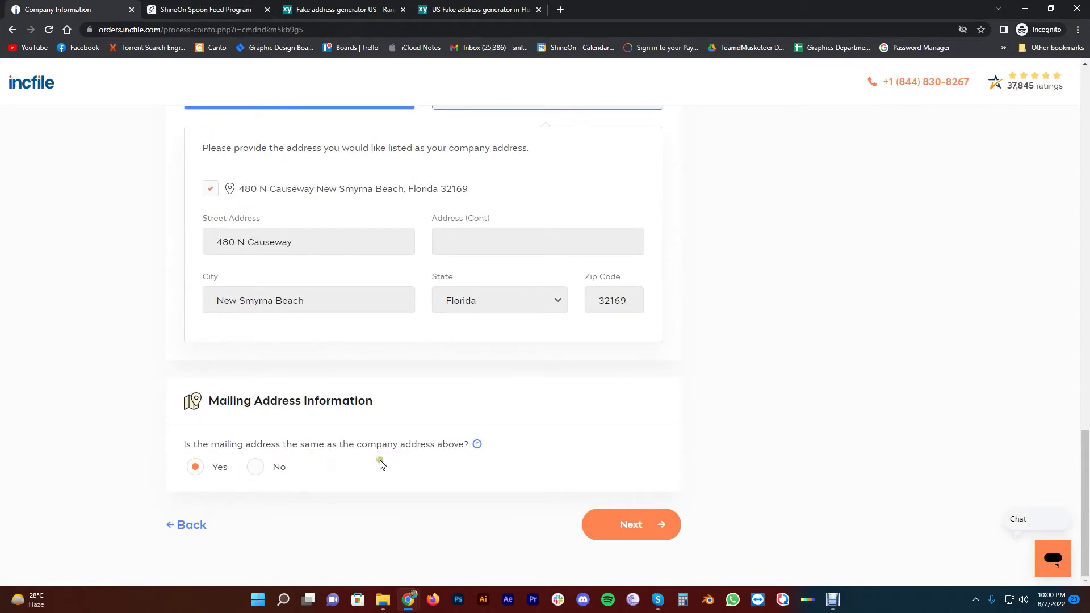
Continue past the address, review the Premium Service Package page, and take the $149 upgrade
left_click(614, 523)
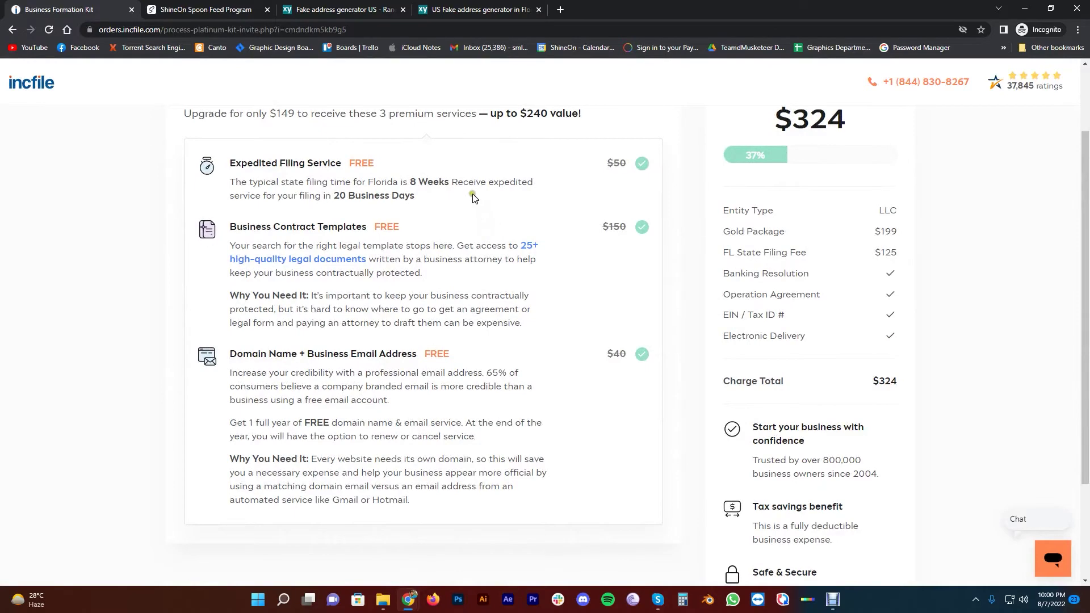
scroll(511, 233, "down", 2)
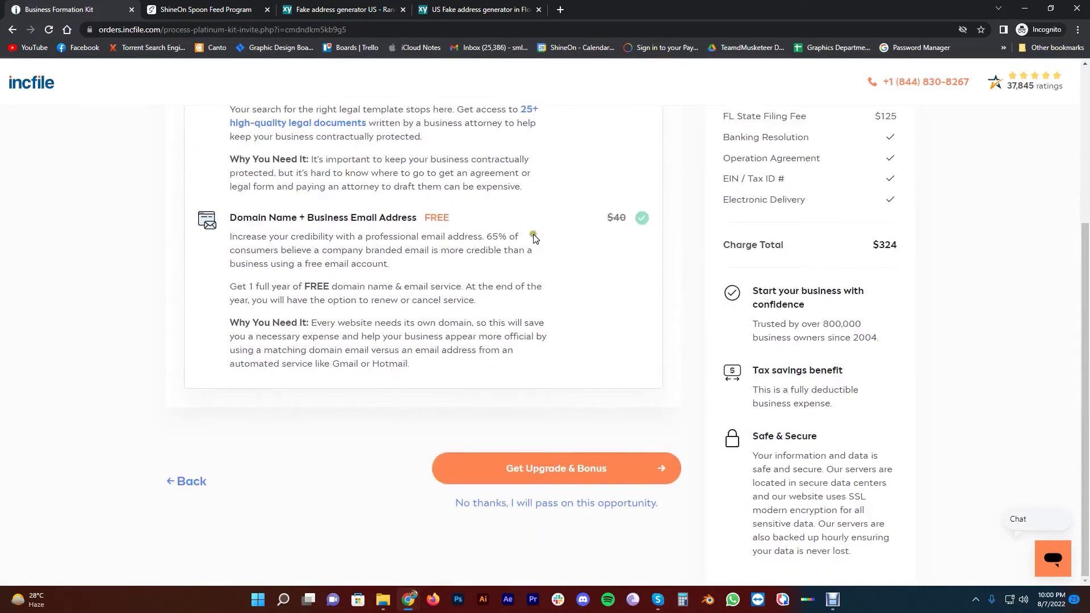
scroll(540, 283, "up", 3)
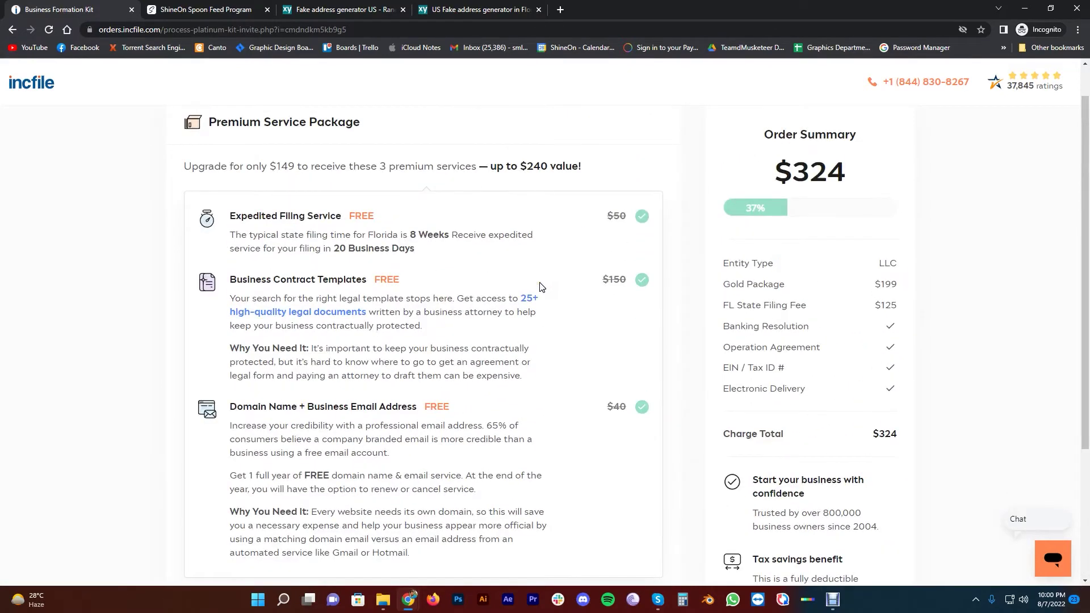
scroll(541, 286, "down", 2)
scroll(499, 272, "up", 2)
scroll(520, 256, "down", 3)
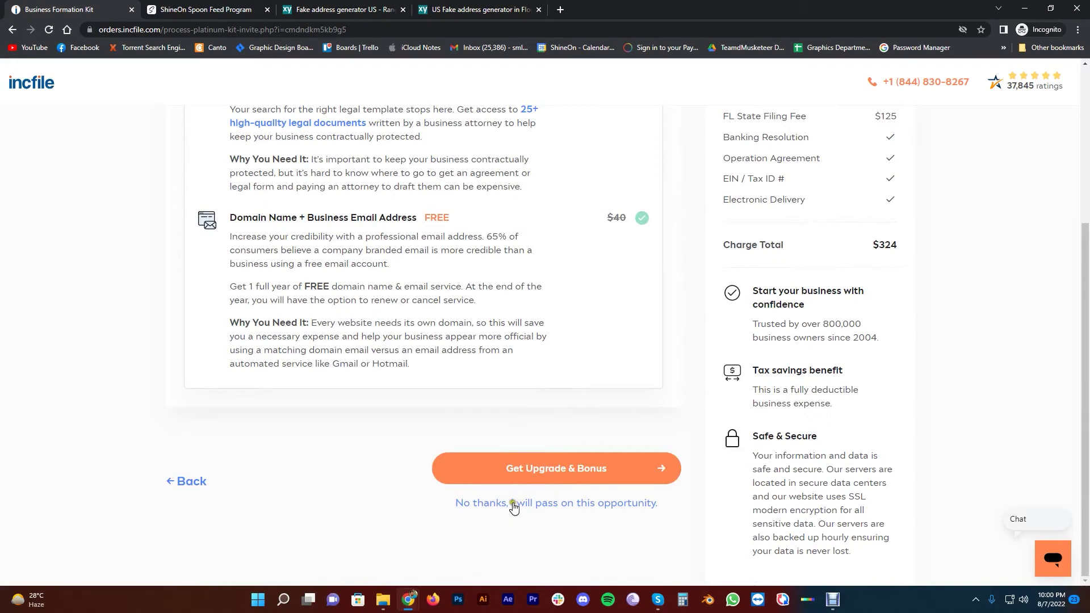
scroll(576, 377, "up", 3)
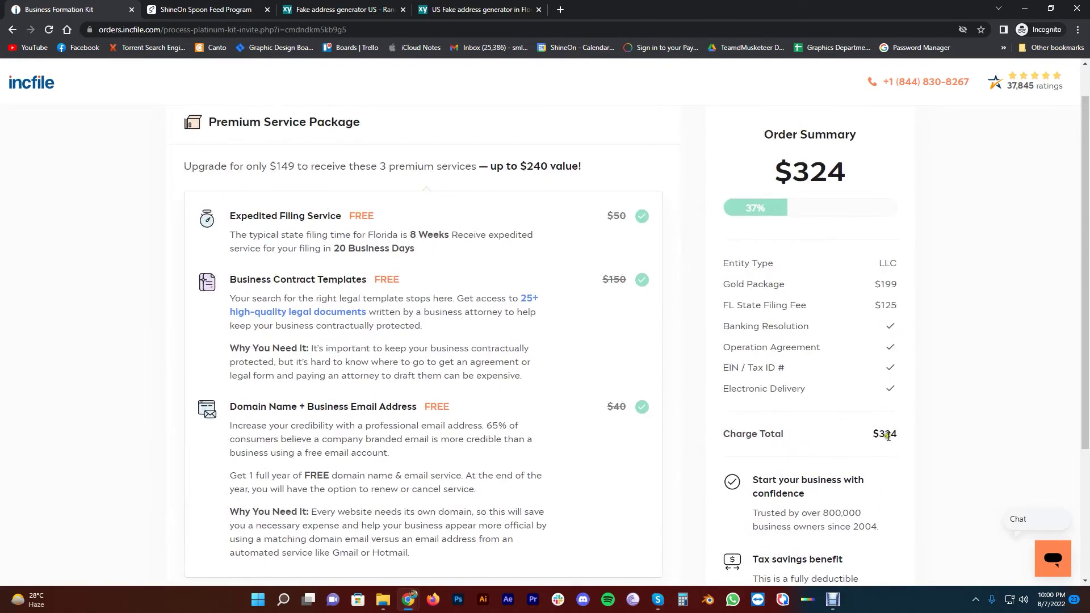
scroll(681, 498, "down", 3)
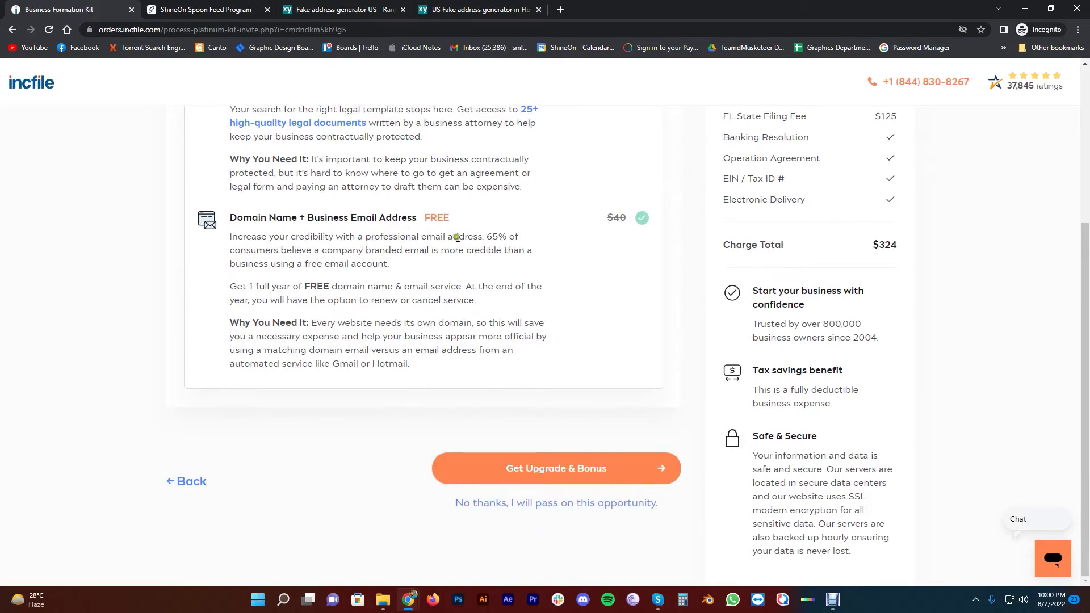
scroll(457, 237, "up", 3)
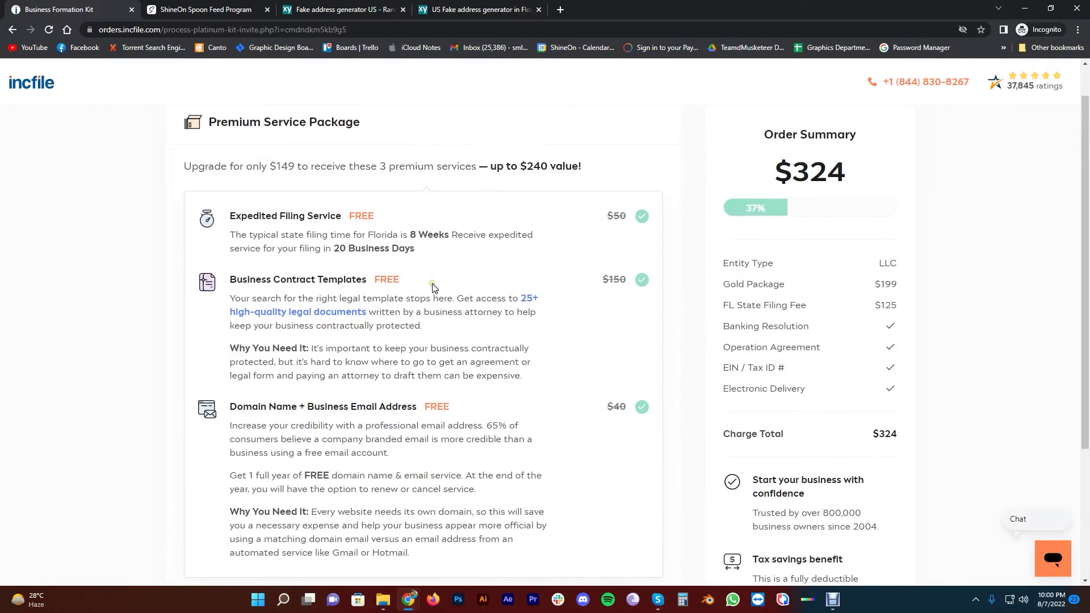
scroll(470, 244, "down", 3)
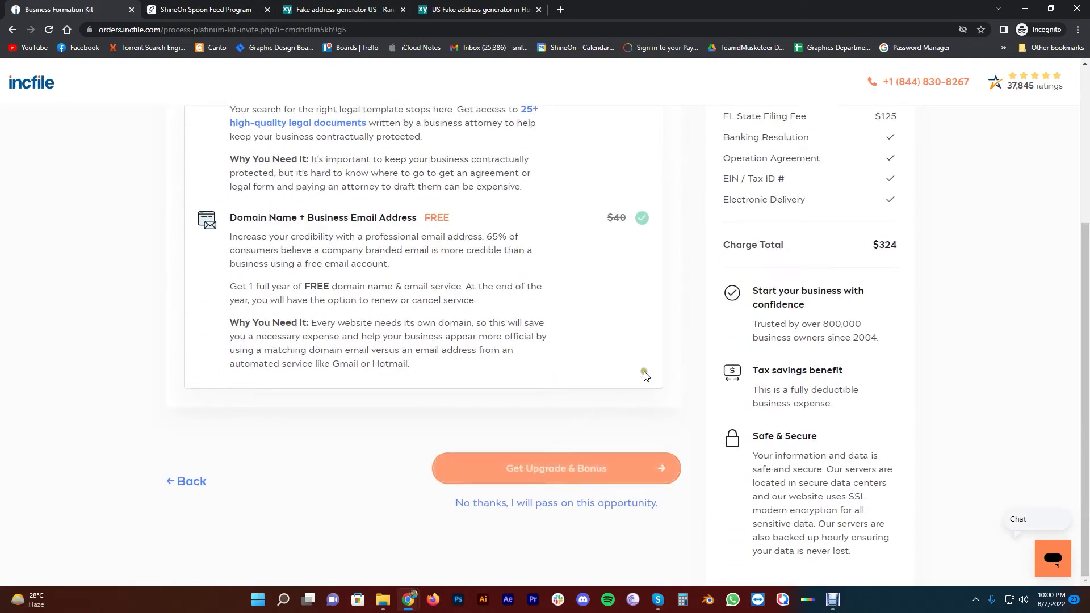
left_click(582, 471)
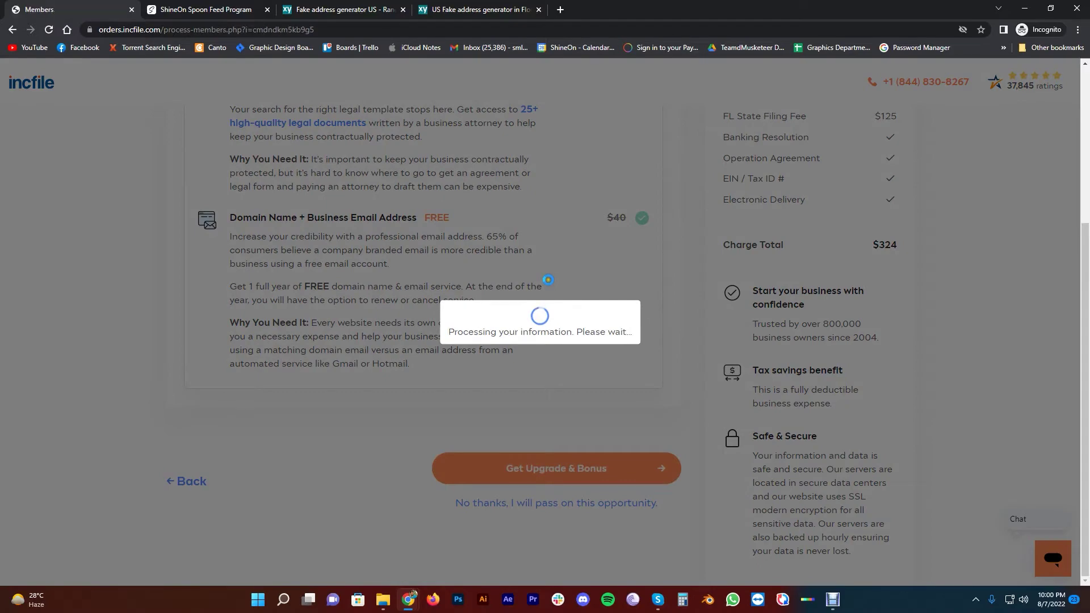
Go back to the premium upgrade offer and decline it, keeping the total at $324
scroll(675, 261, "down", 5)
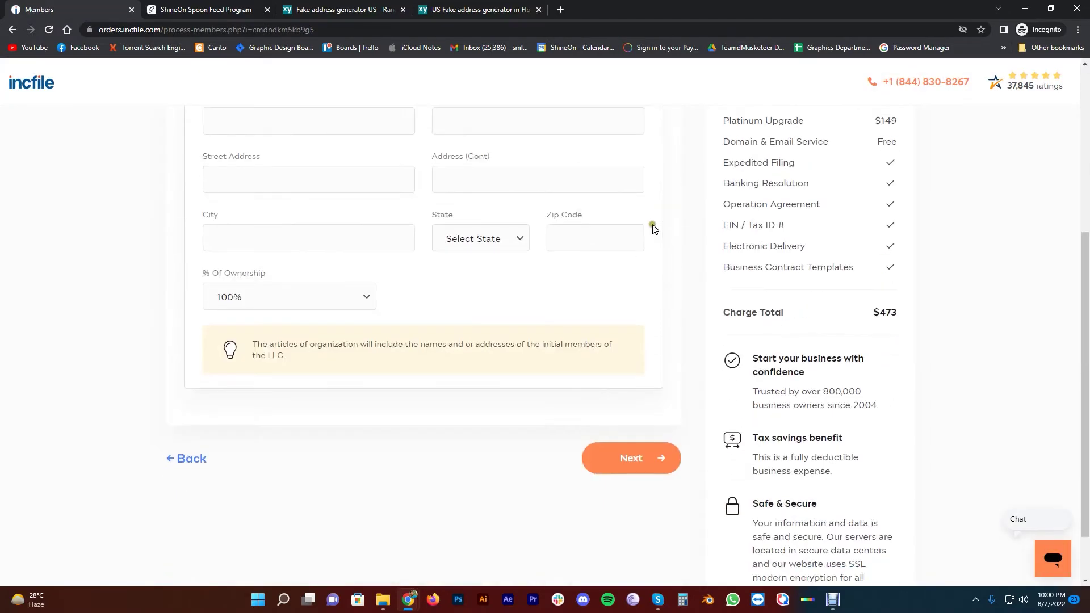
scroll(667, 262, "up", 3)
scroll(661, 263, "up", 2)
scroll(155, 251, "down", 6)
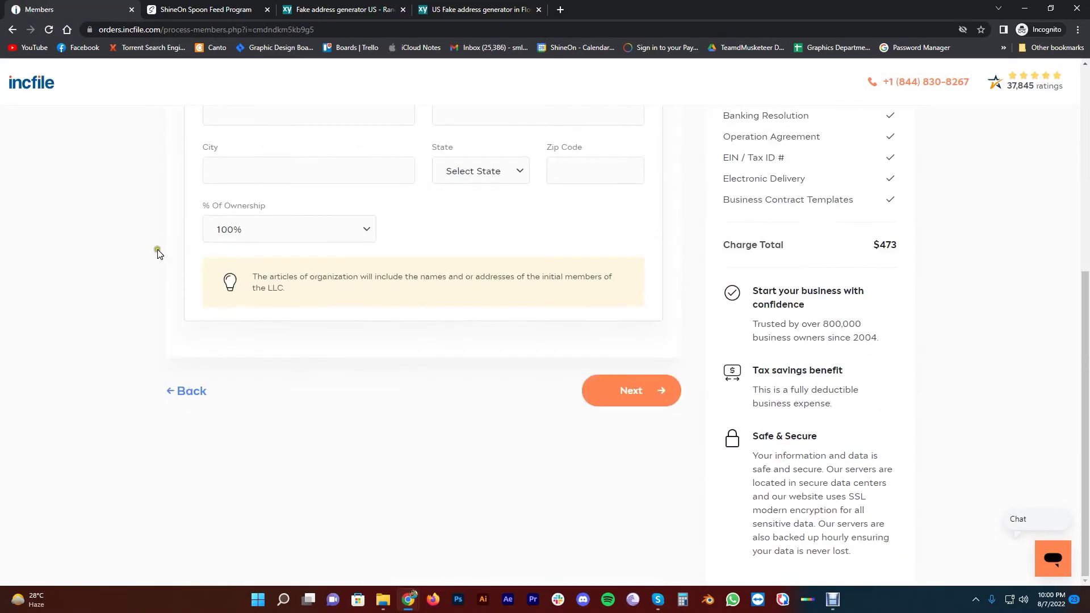
left_click(194, 391)
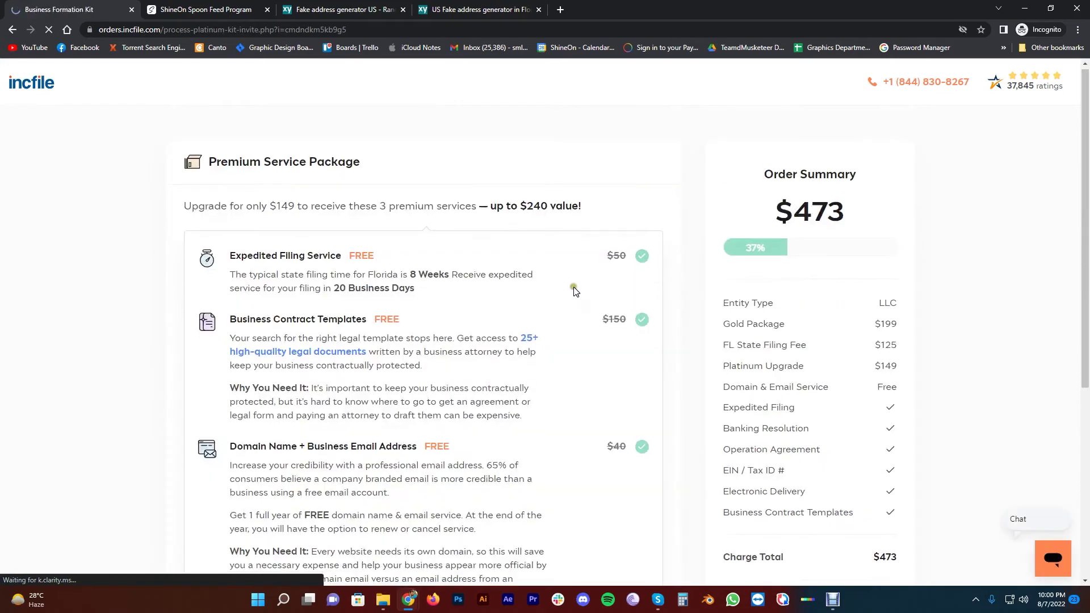
scroll(590, 287, "down", 7)
left_click(554, 420)
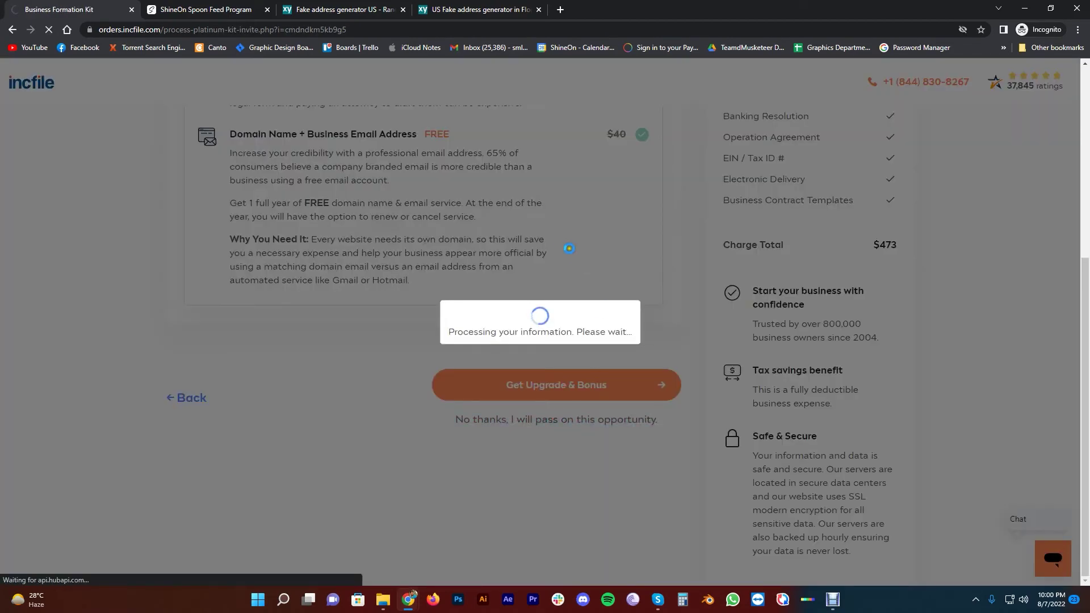
scroll(585, 192, "down", 2)
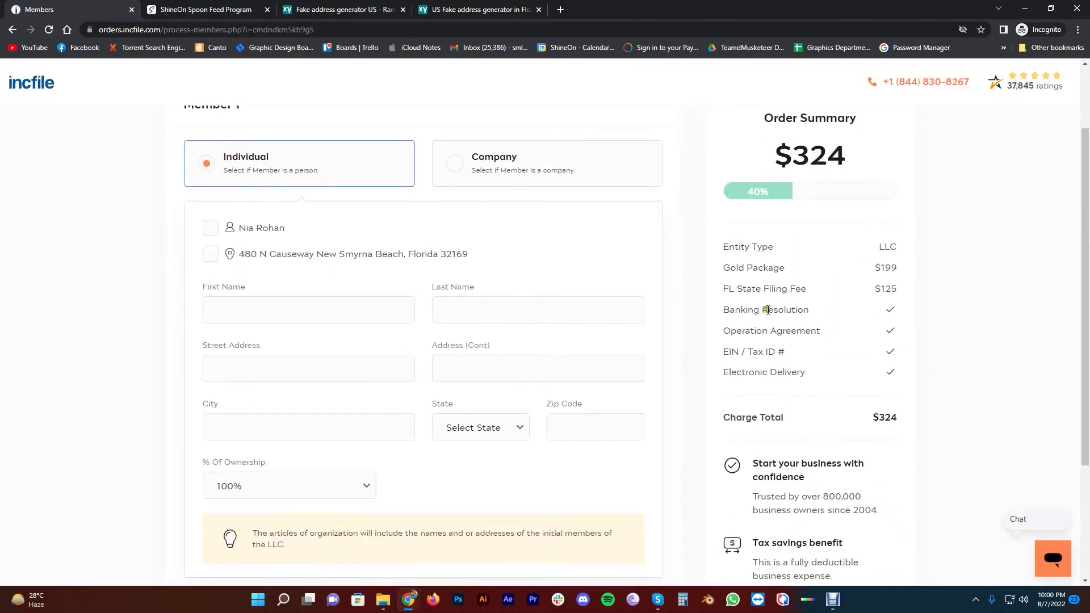
scroll(136, 276, "up", 2)
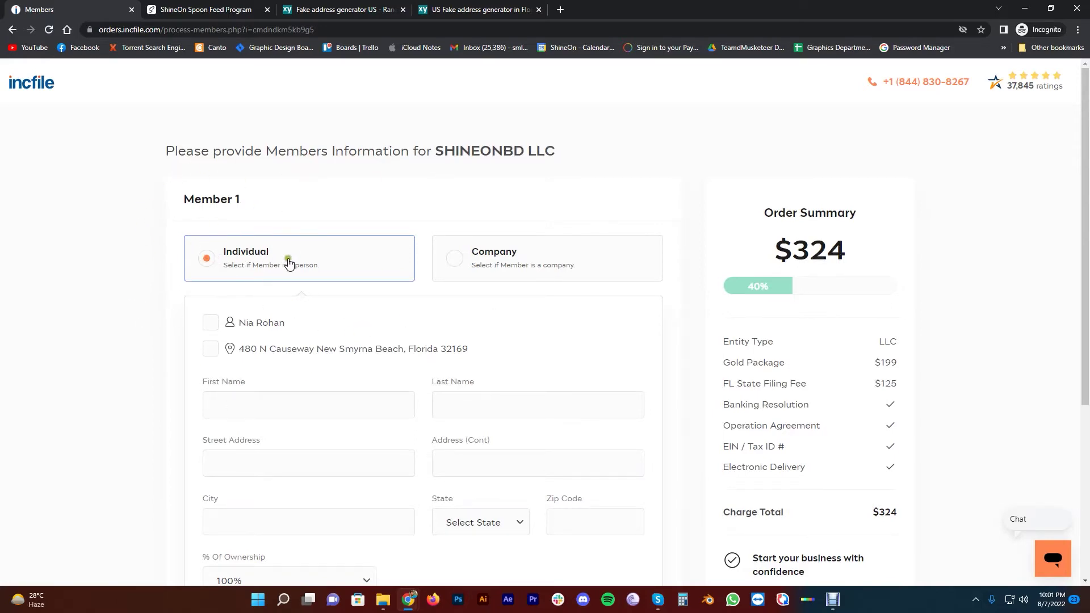
Fill Member 1's first and last name and address from the saved contact details
left_click_drag(186, 197, 236, 198)
left_click(222, 194)
left_click(210, 324)
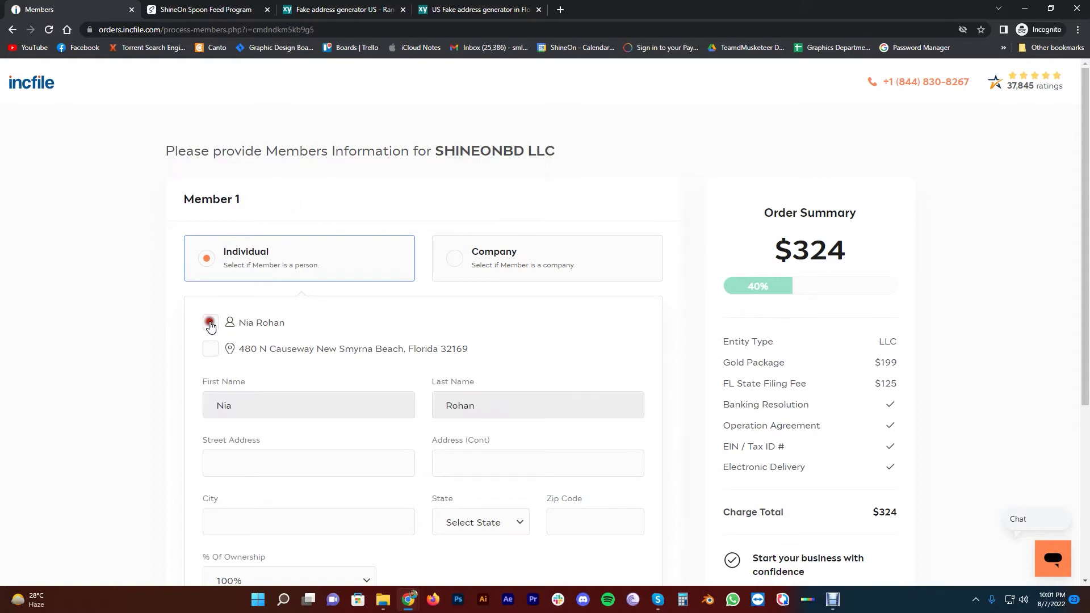
left_click(210, 349)
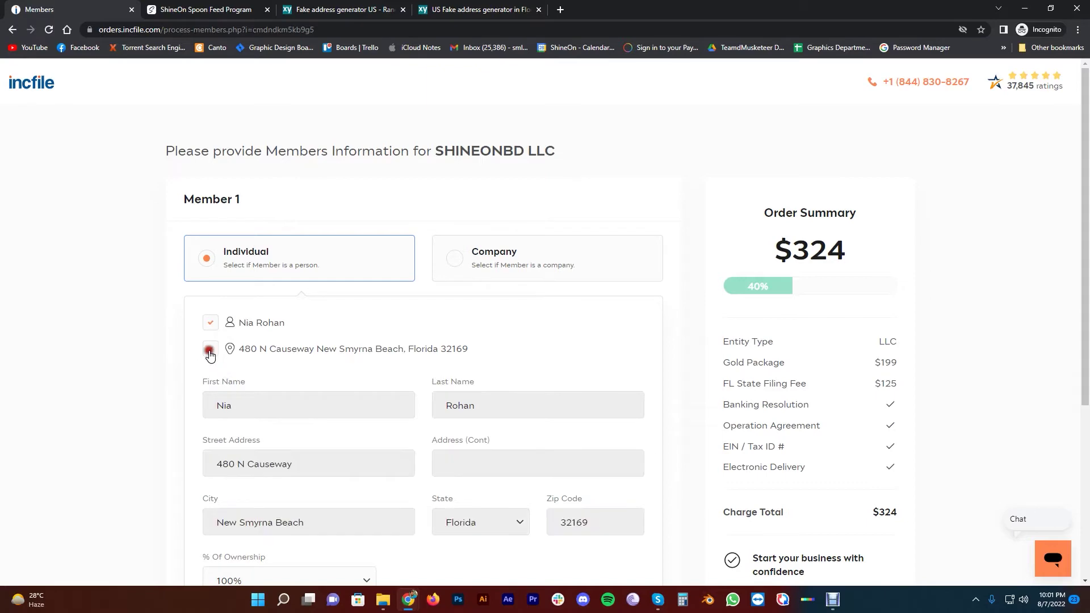
Confirm Member 1 at 100% ownership and submit the member details
scroll(120, 317, "down", 5)
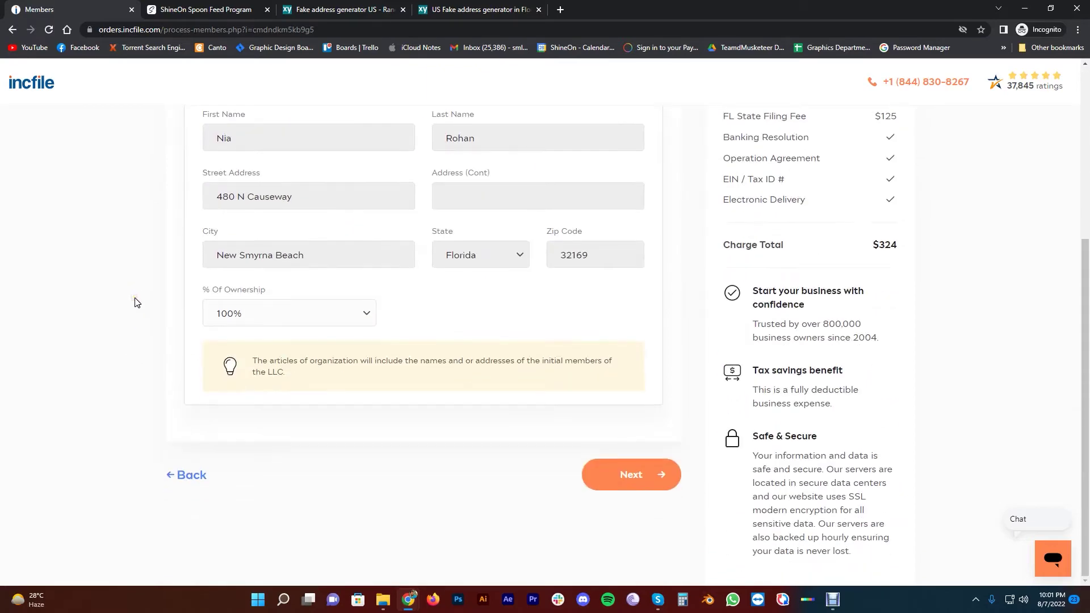
scroll(144, 324, "up", 5)
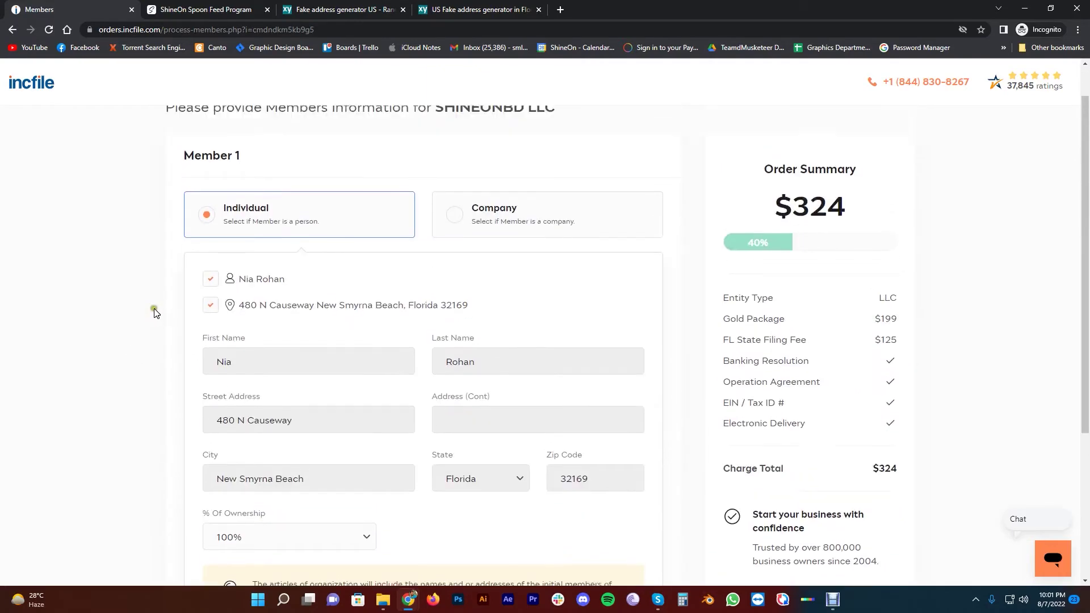
scroll(159, 286, "down", 3)
scroll(159, 286, "up", 3)
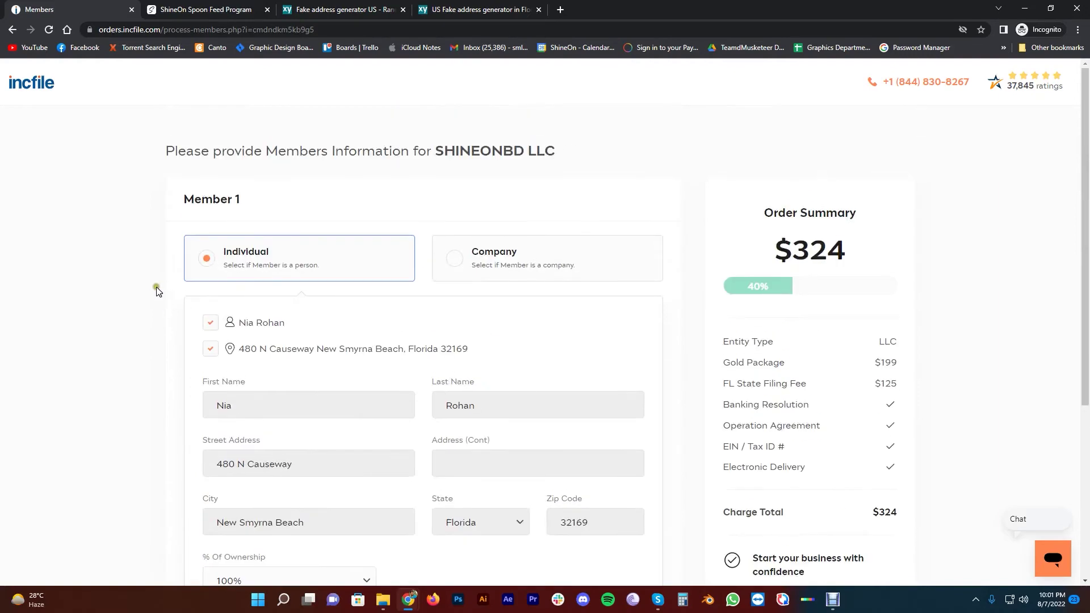
scroll(152, 289, "down", 3)
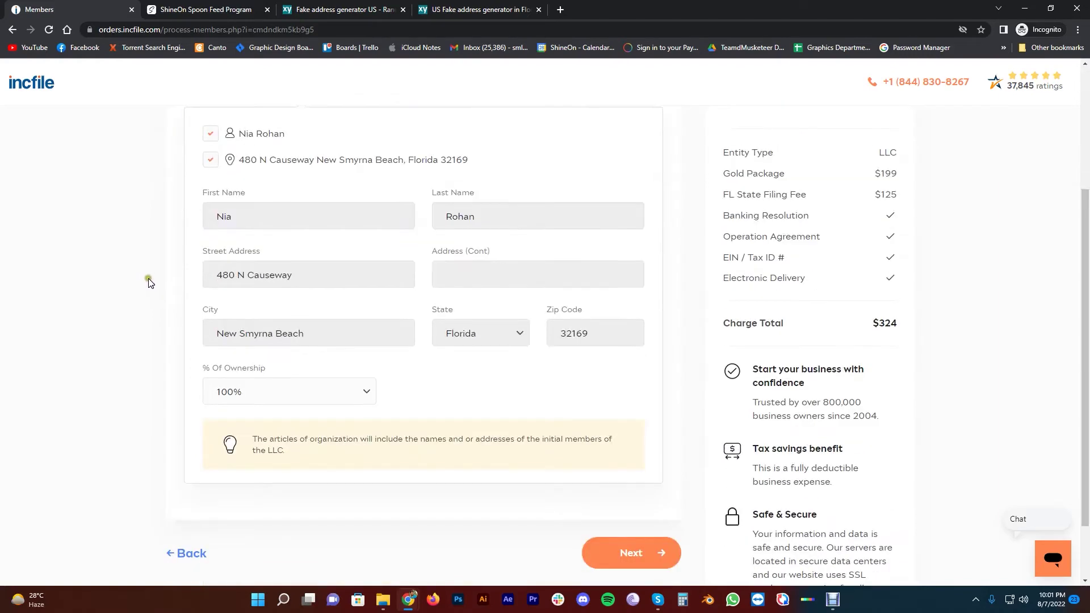
scroll(144, 267, "down", 1)
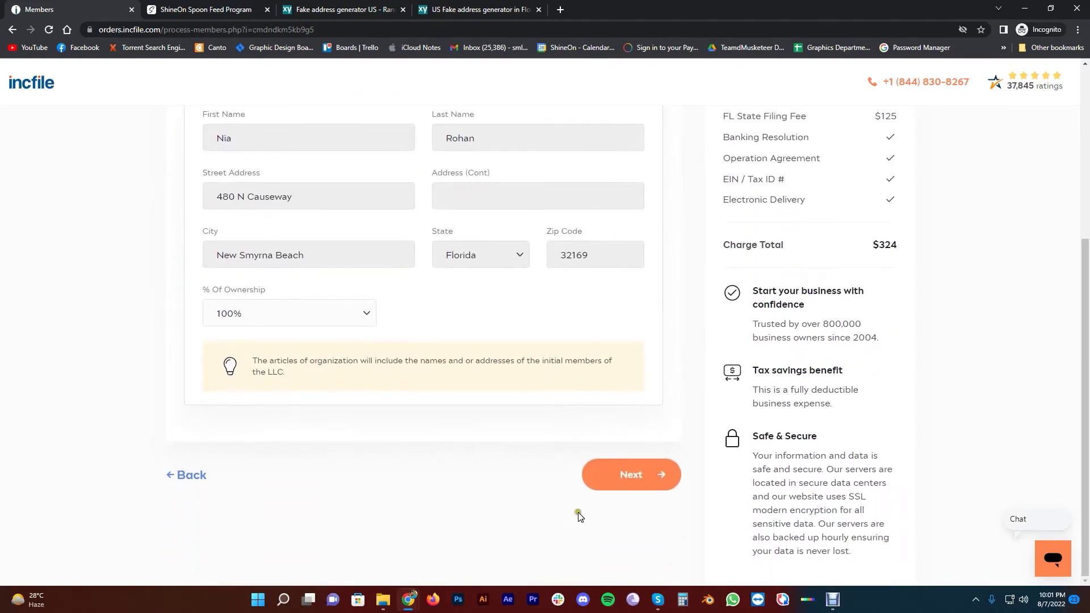
left_click(628, 480)
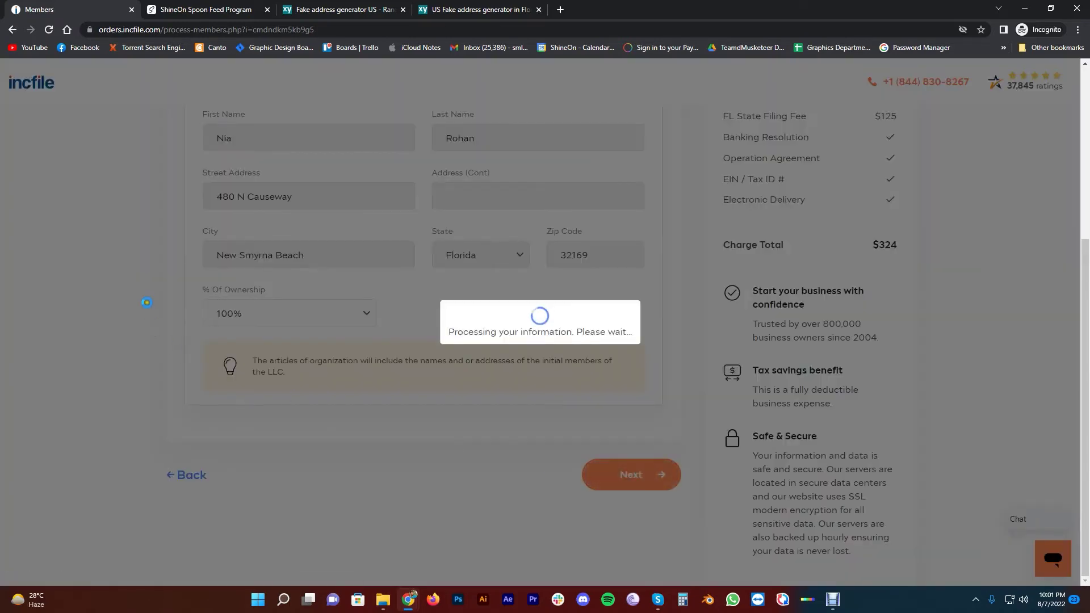
Keep 'Assign Incfile as my Registered Agent FREE For 1 year' selected and continue
scroll(148, 281, "down", 2)
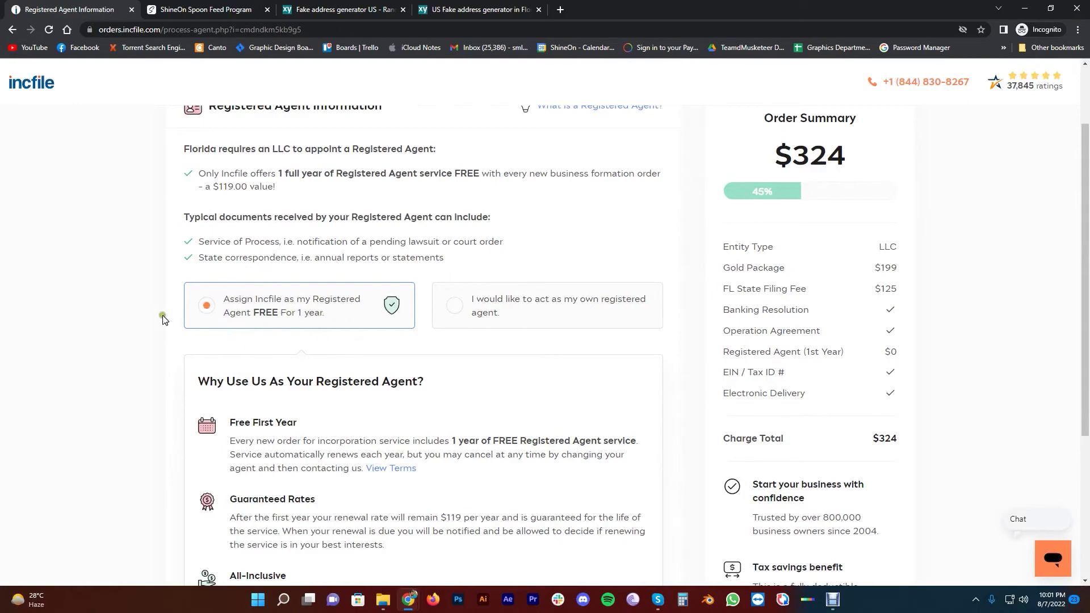
scroll(165, 319, "up", 2)
scroll(365, 282, "down", 3)
scroll(404, 246, "up", 3)
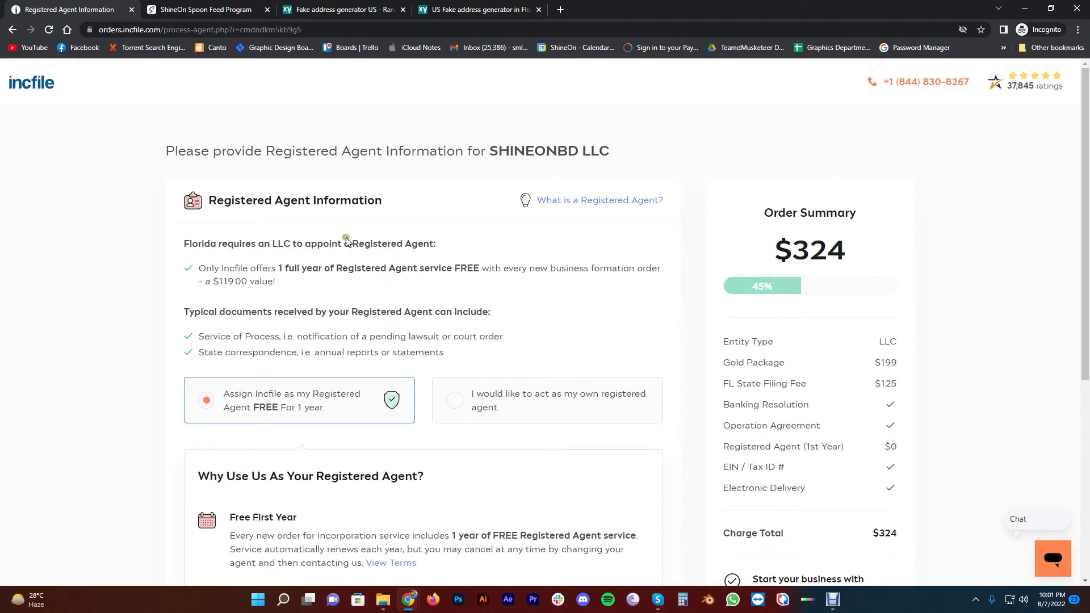
scroll(345, 242, "down", 3)
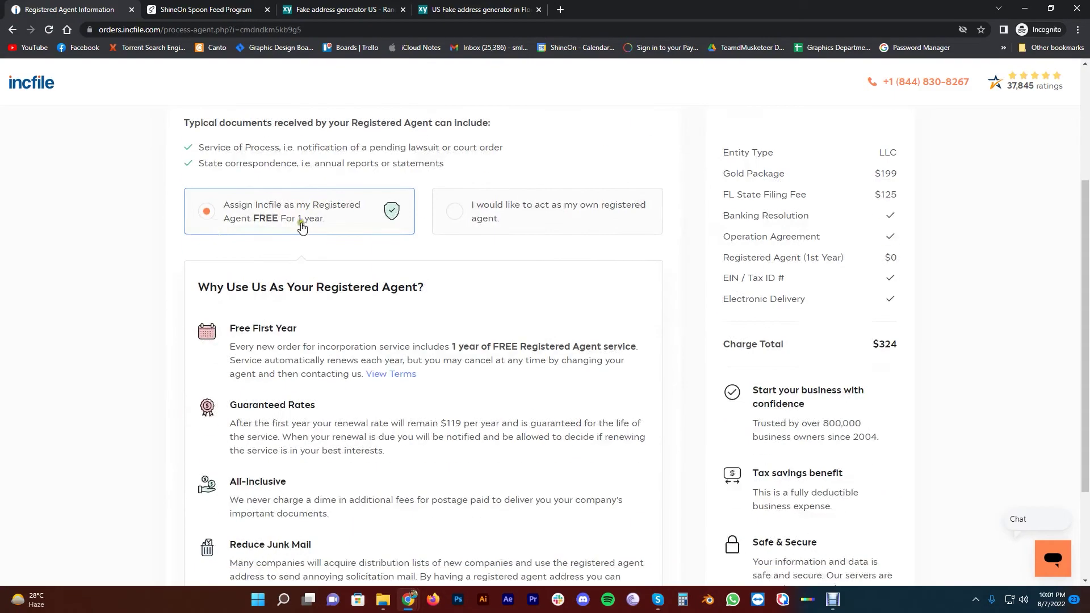
scroll(138, 270, "down", 2)
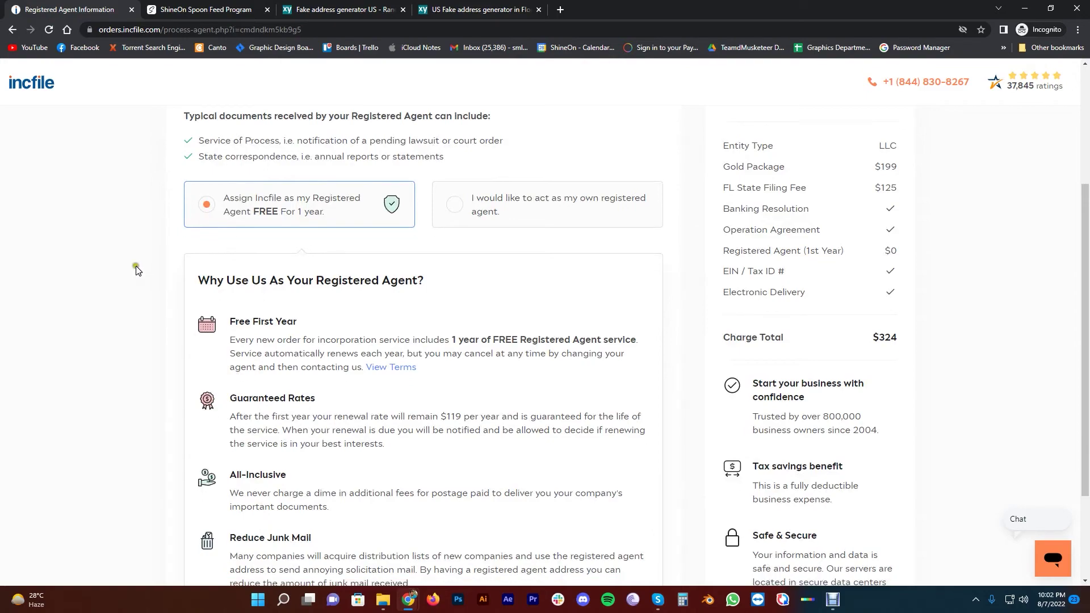
scroll(365, 278, "up", 6)
scroll(616, 327, "down", 6)
left_click(633, 525)
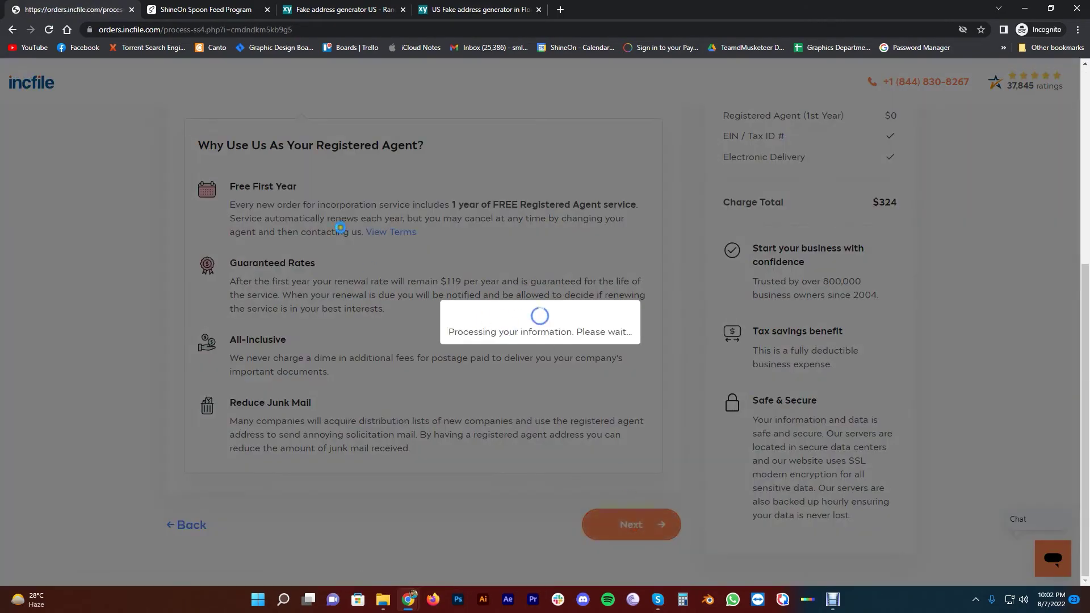
Mark the owner as a foreign individual and accept the SS4 application statements
scroll(121, 268, "down", 2)
scroll(236, 255, "up", 2)
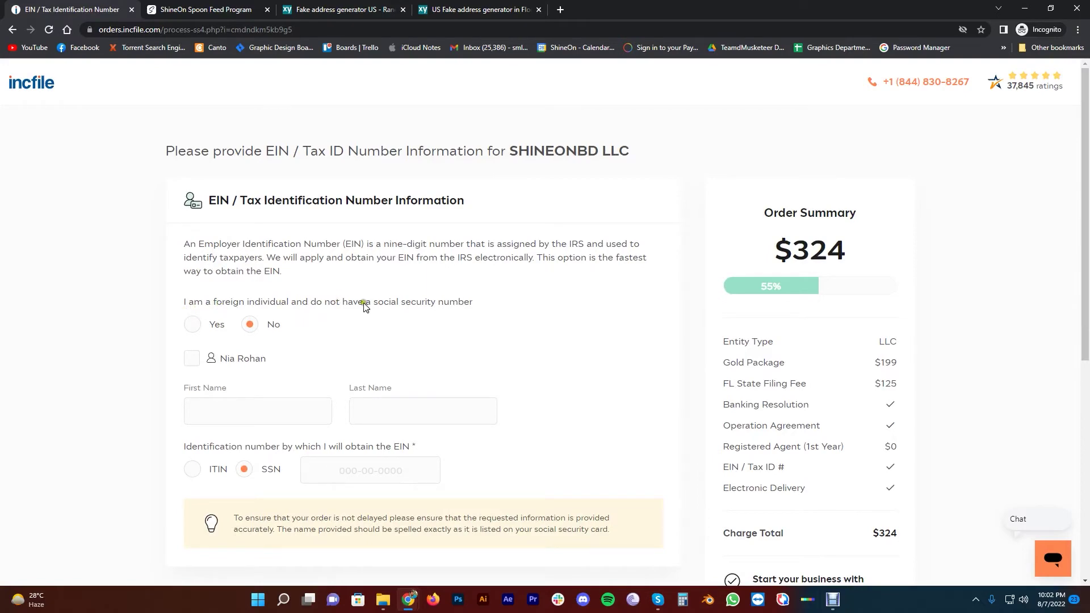
left_click(193, 324)
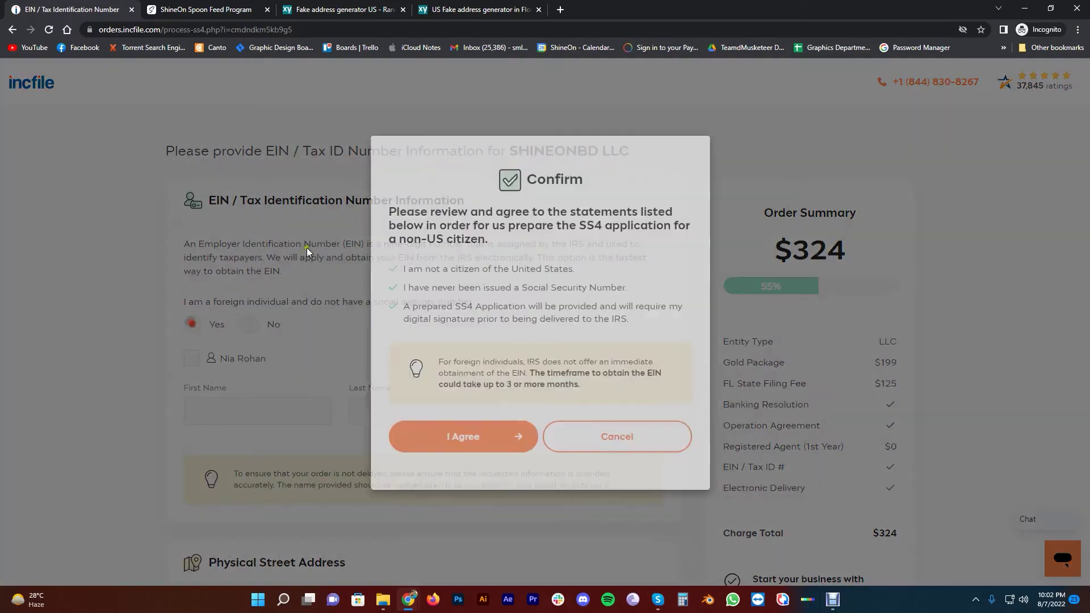
left_click(458, 442)
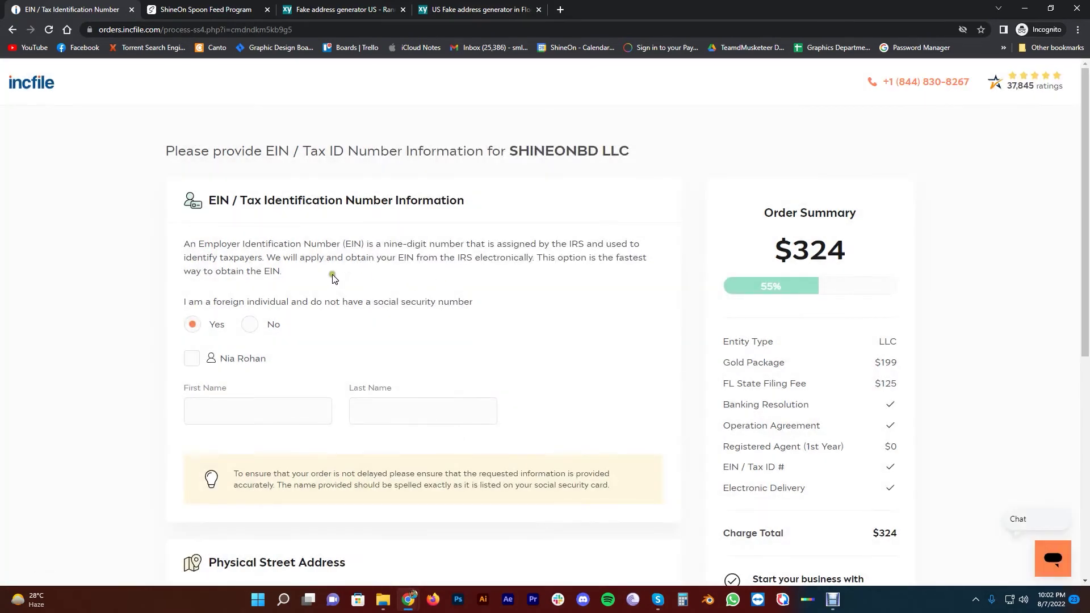
Fill the EIN name and physical address from the member's details and submit
scroll(231, 236, "down", 2)
left_click(187, 275)
scroll(284, 284, "down", 5)
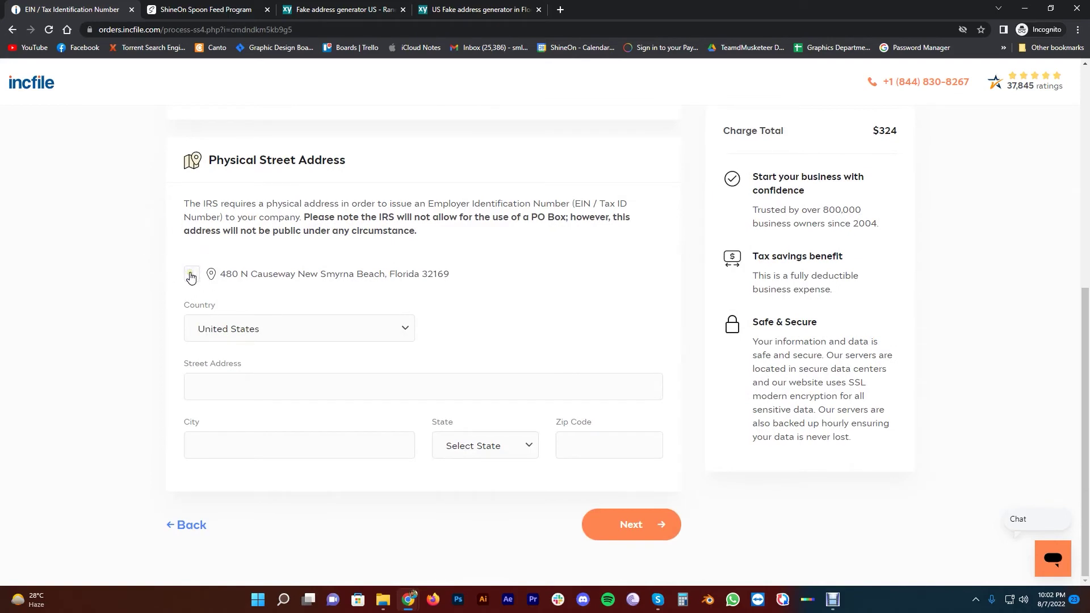
left_click(191, 277)
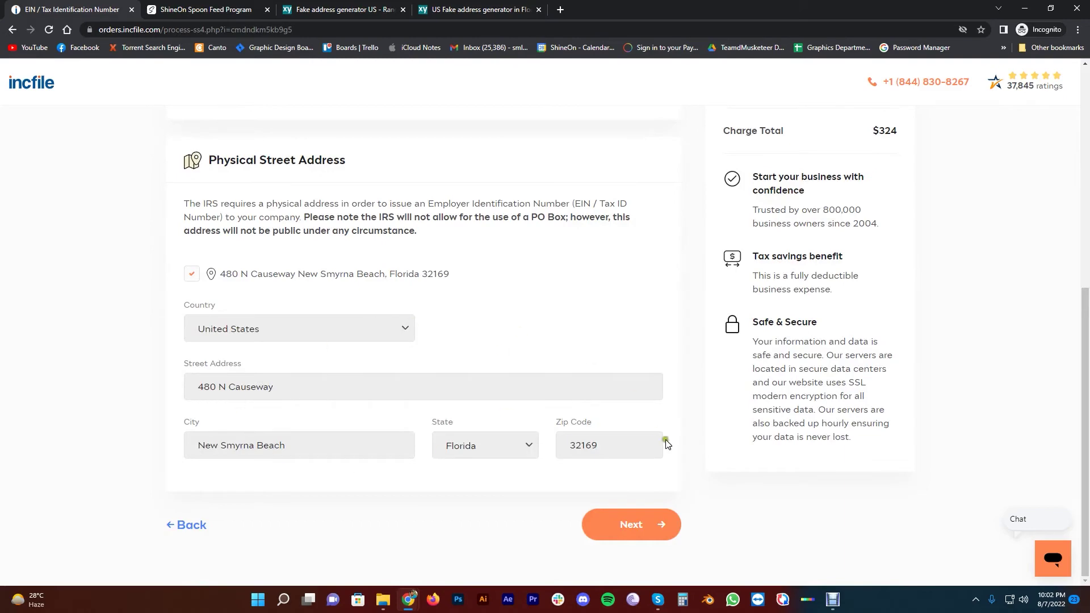
left_click(629, 525)
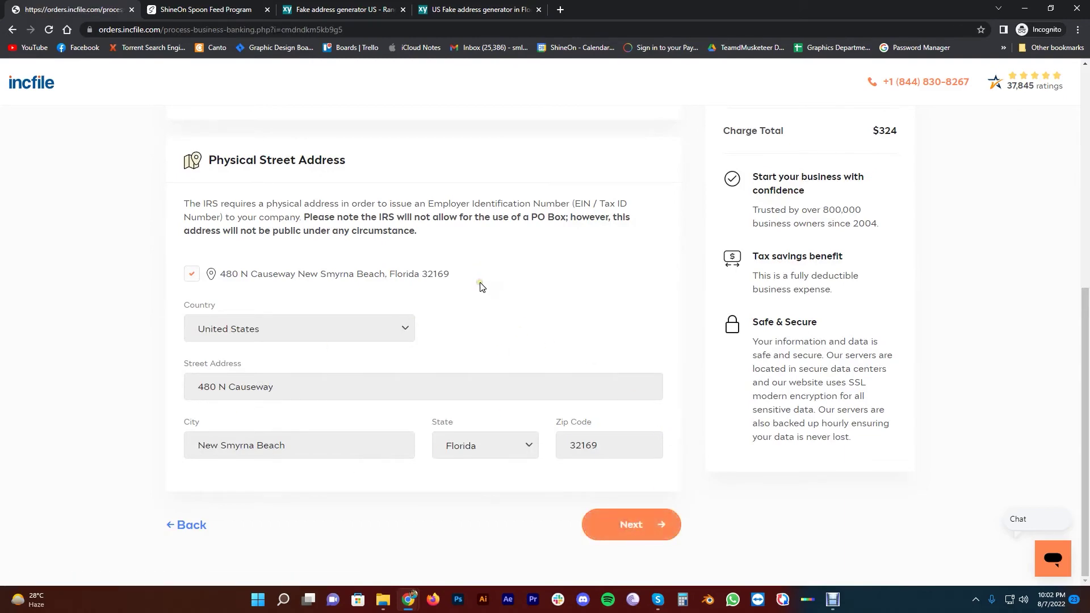
Answer 'No, not at this time' to the Bank of America banking contact and continue
scroll(315, 218, "down", 3)
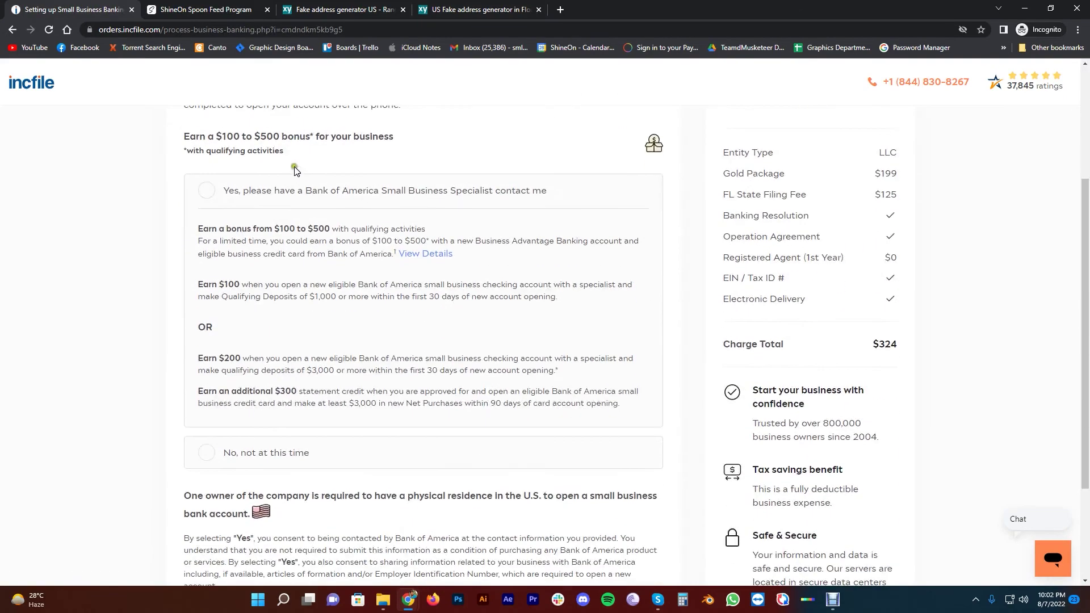
scroll(306, 244, "up", 2)
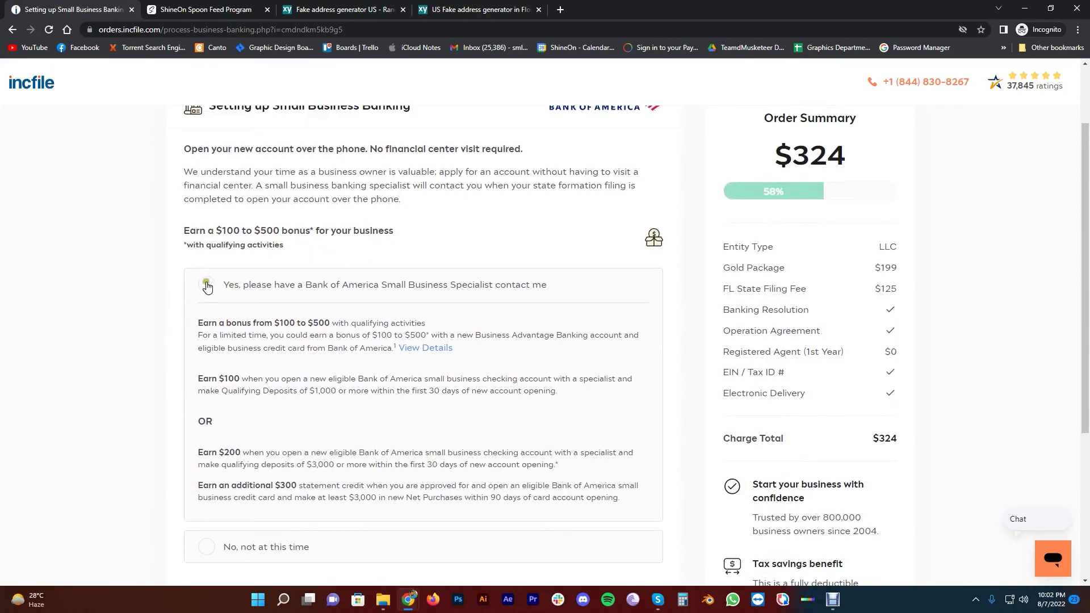
scroll(358, 280, "down", 2)
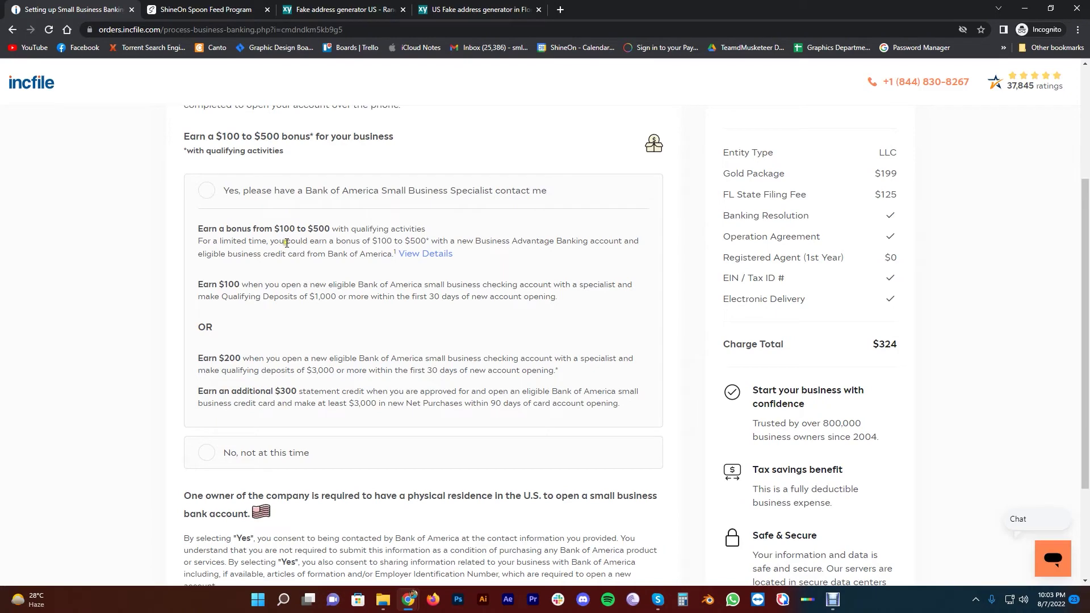
scroll(292, 244, "up", 3)
scroll(313, 273, "down", 3)
scroll(326, 283, "up", 3)
scroll(328, 310, "down", 2)
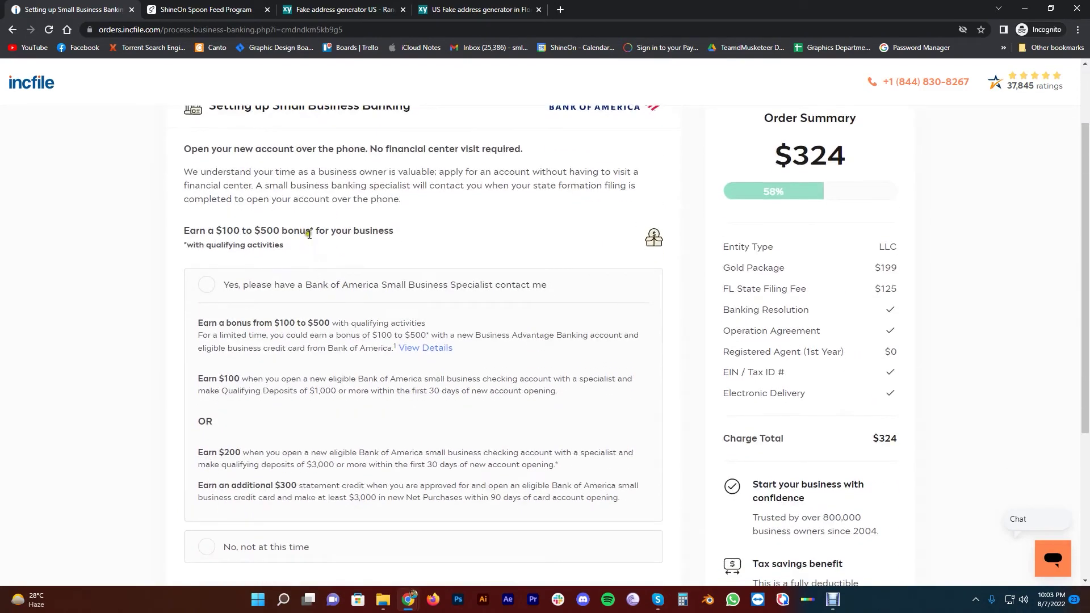
scroll(309, 236, "up", 2)
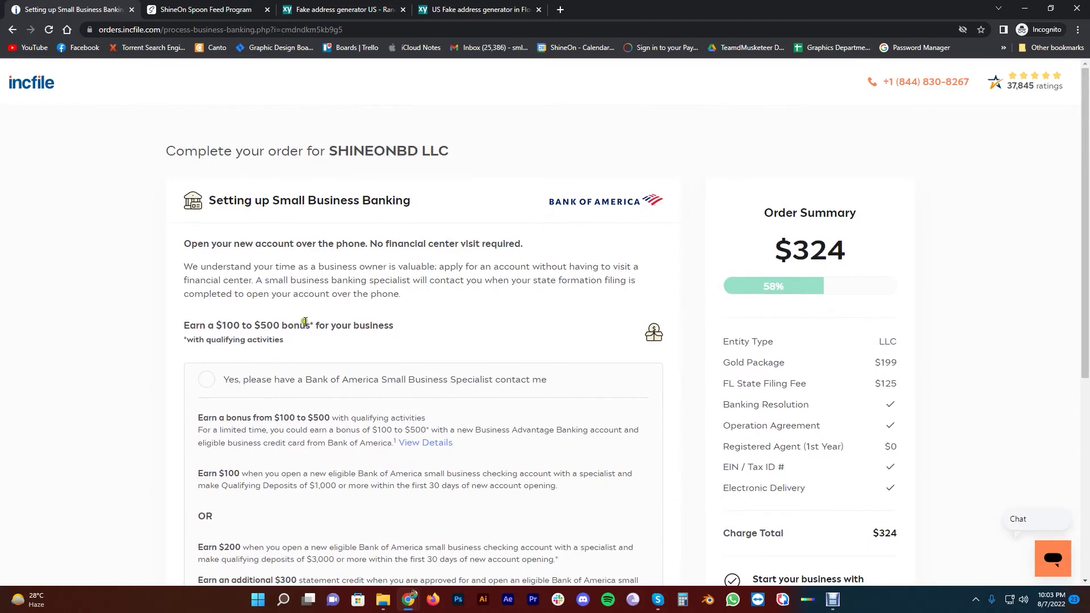
scroll(292, 289, "down", 3)
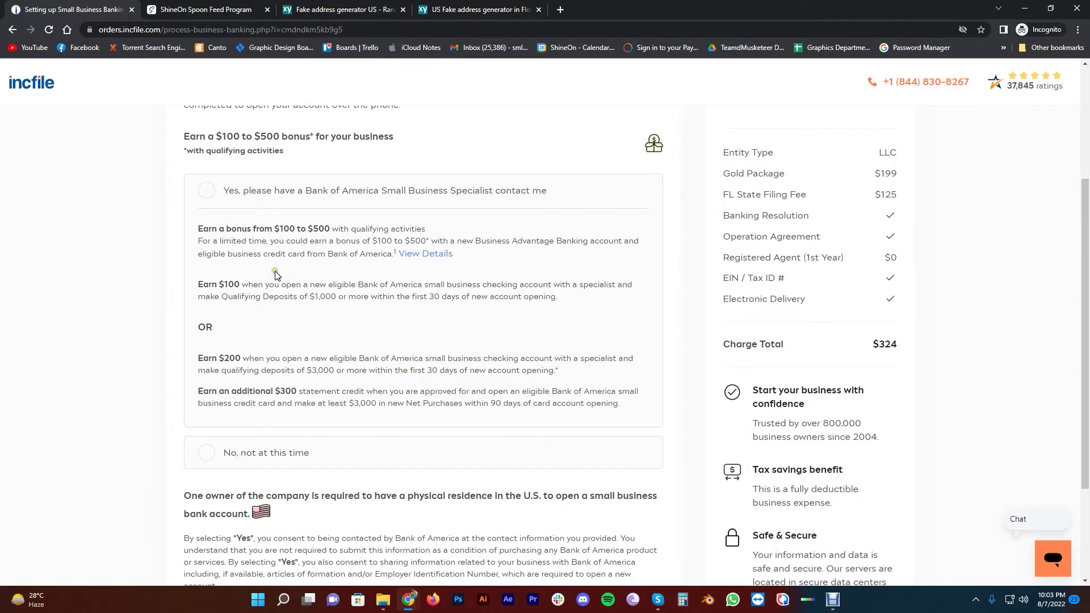
scroll(276, 276, "down", 2)
left_click(203, 305)
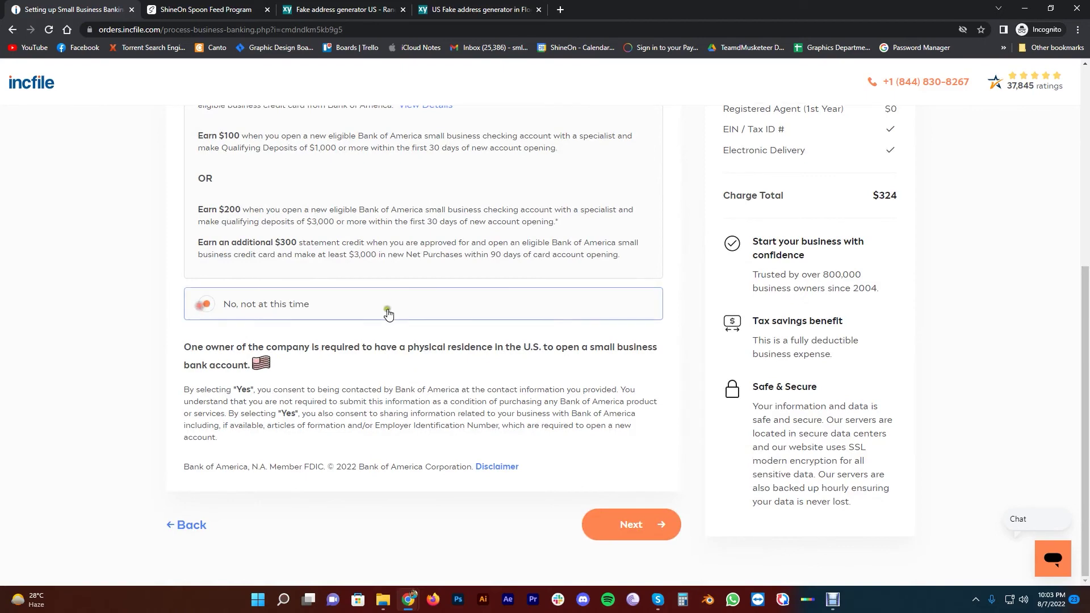
left_click(631, 538)
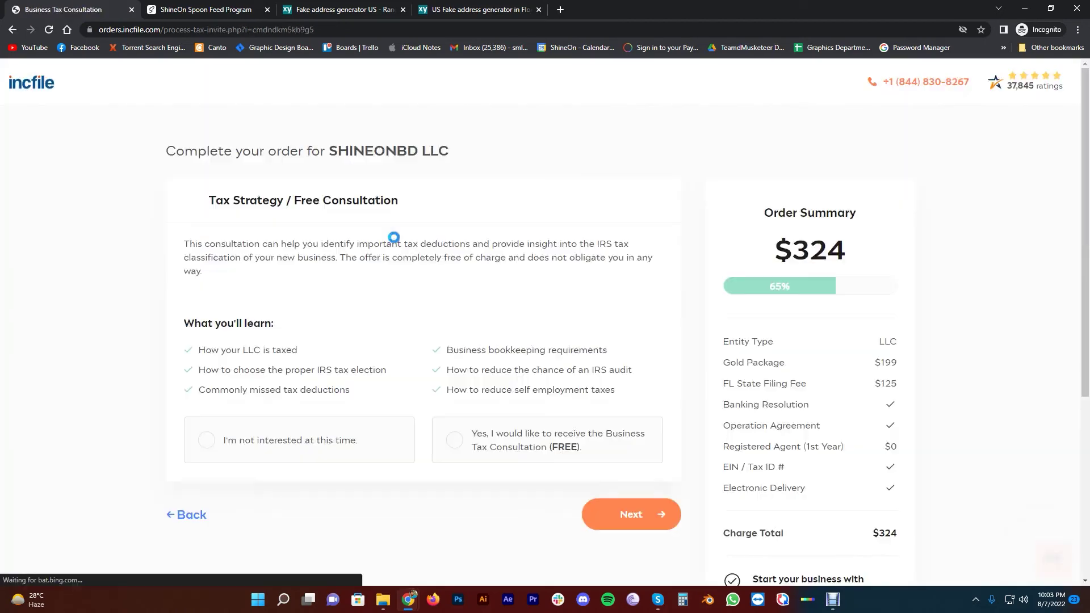
Accept the free Business Tax Consultation and continue to Business Licenses and Permits
scroll(353, 276, "down", 3)
scroll(332, 329, "up", 1)
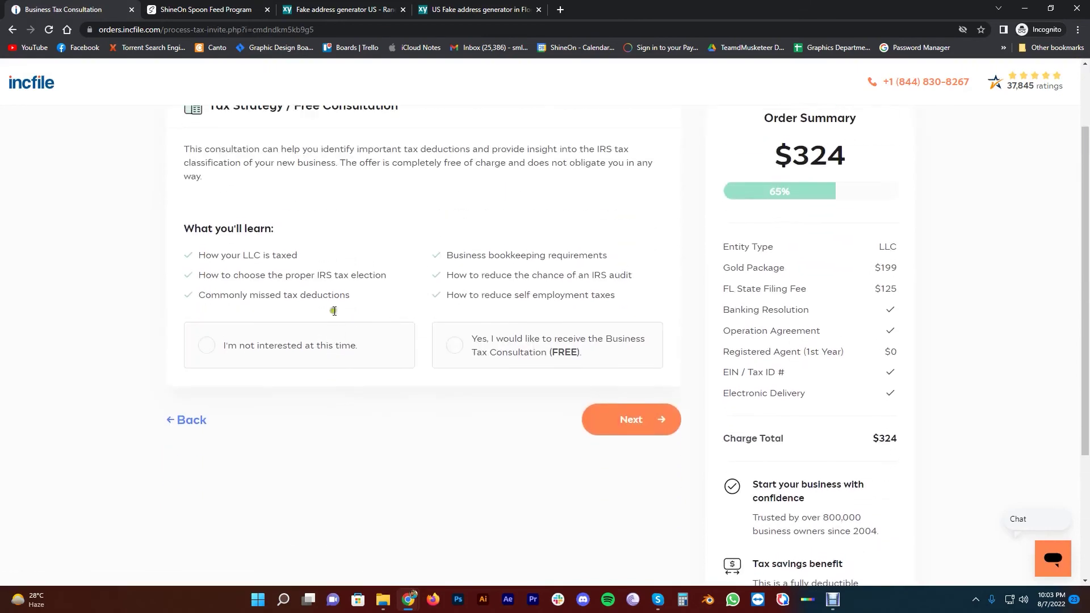
scroll(311, 217, "up", 2)
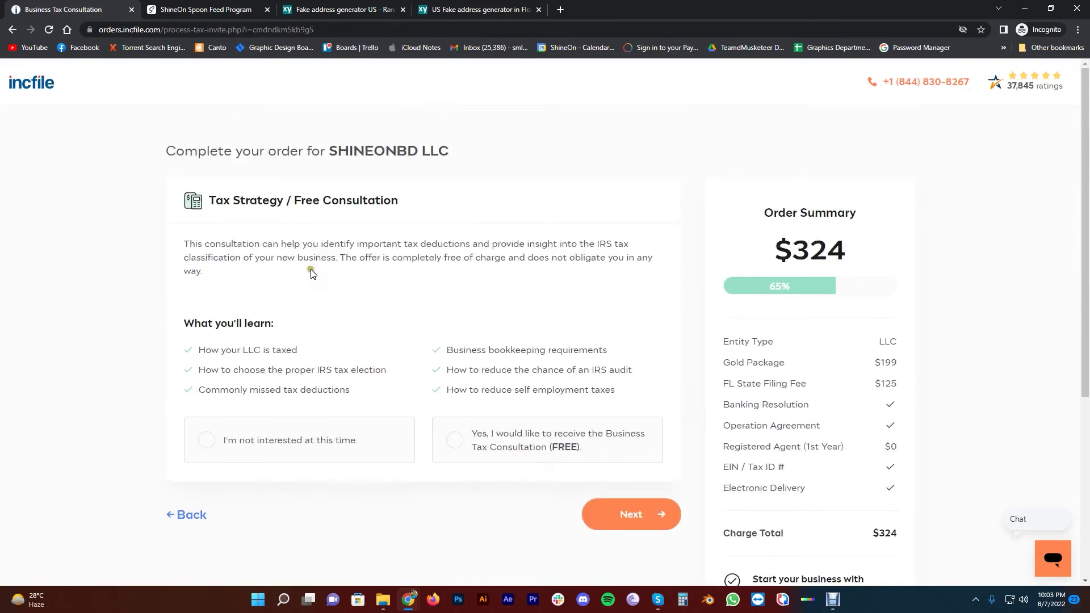
left_click(455, 440)
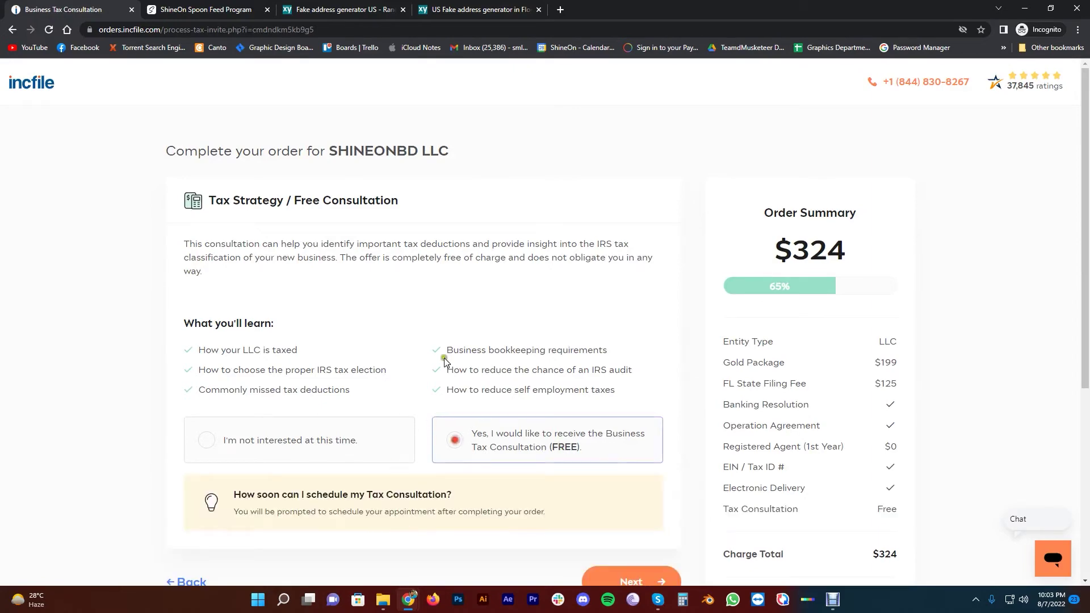
scroll(444, 358, "down", 3)
scroll(452, 431, "up", 3)
scroll(489, 239, "down", 5)
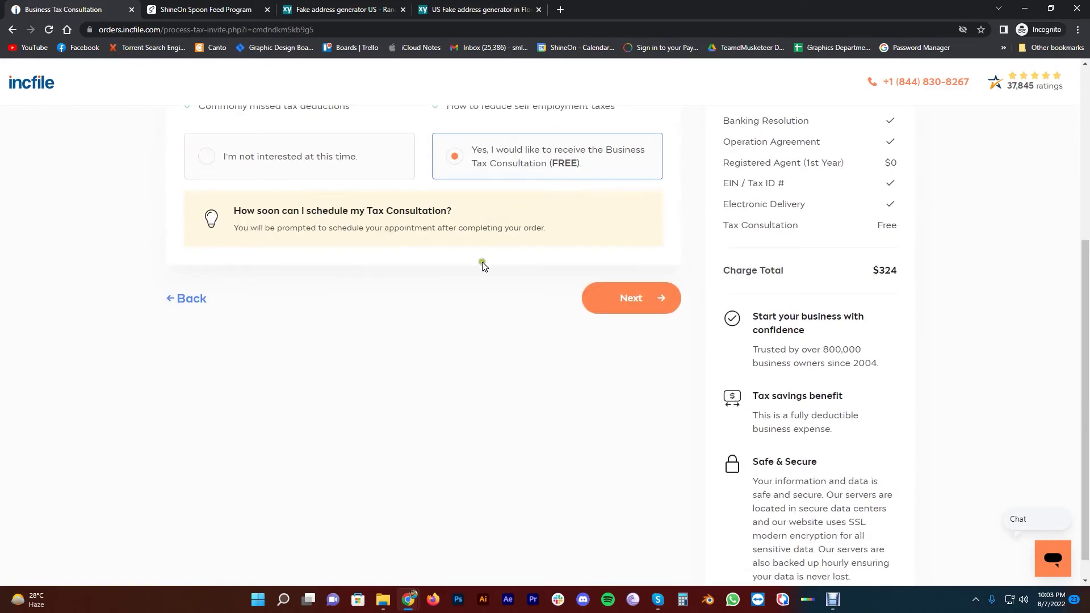
scroll(479, 267, "up", 5)
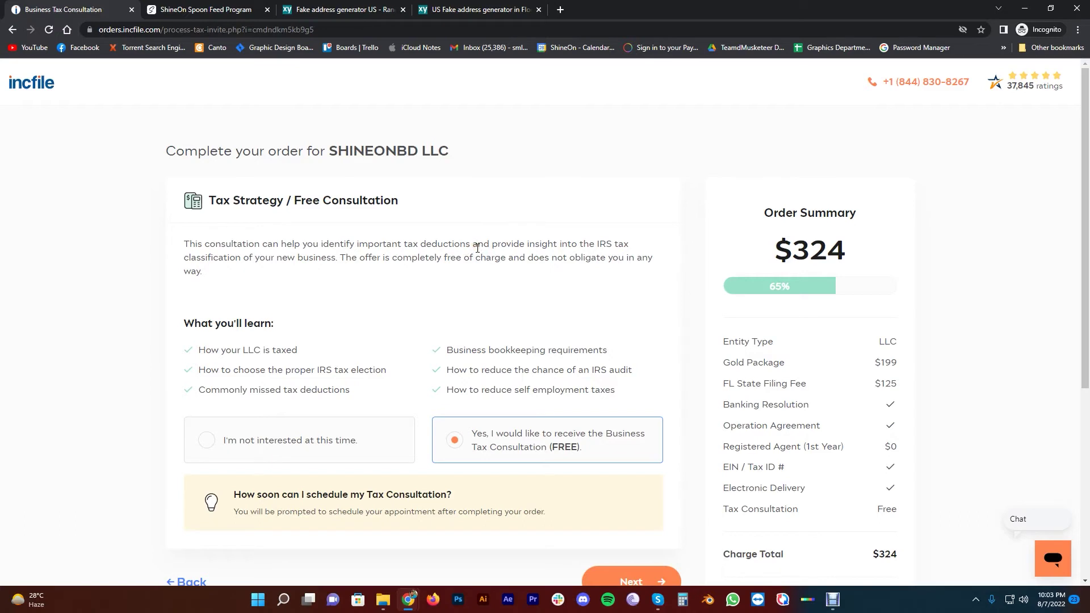
scroll(492, 287, "down", 2)
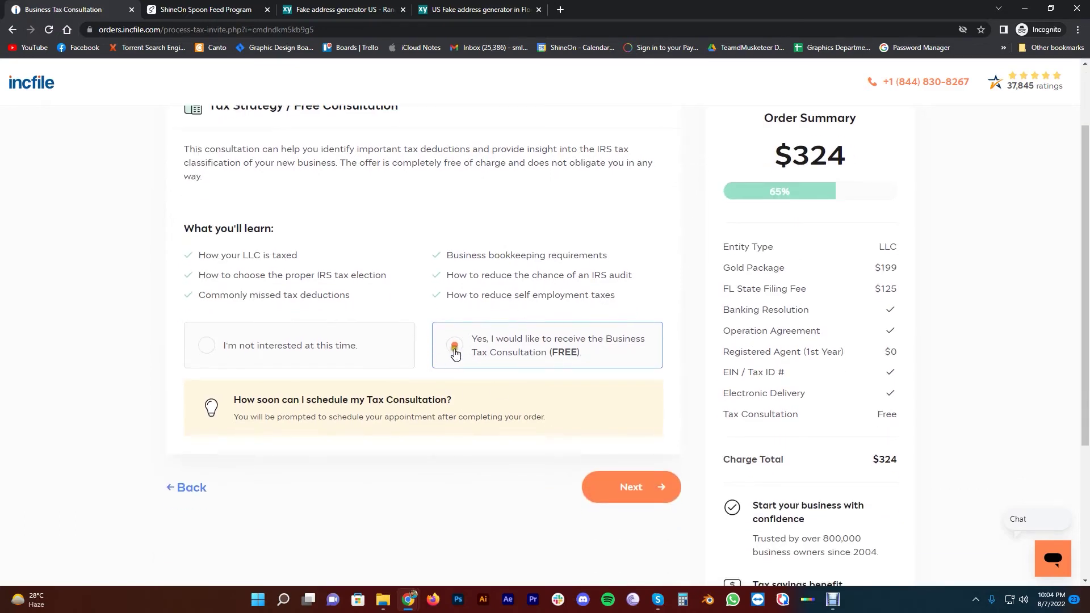
left_click(628, 488)
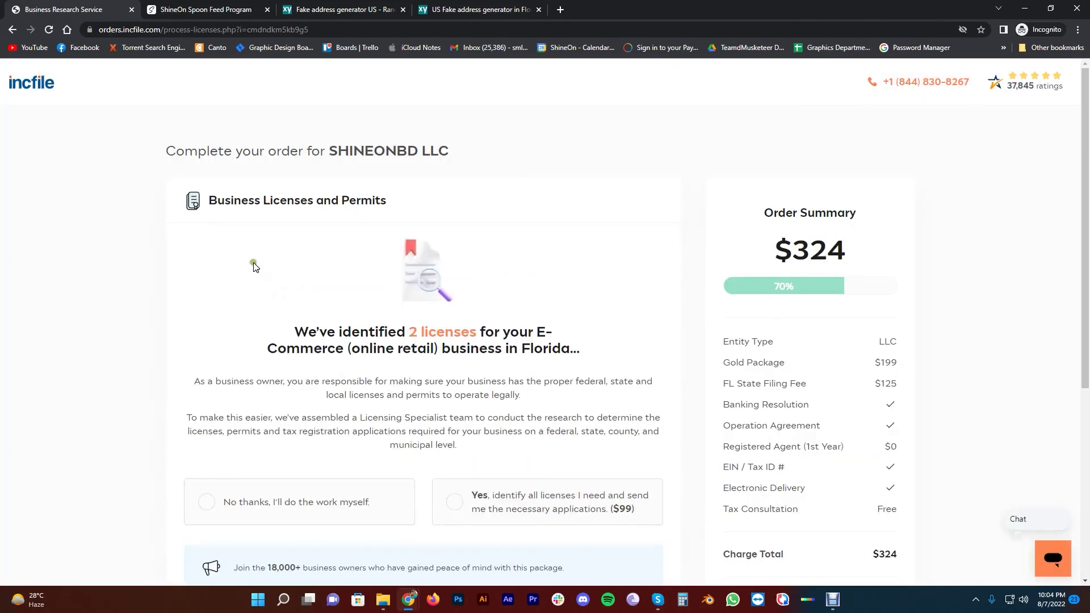
Choose 'No thanks, I'll do the work myself' for the $99 license service and continue
scroll(267, 244, "down", 5)
left_click(248, 209)
scroll(151, 306, "up", 5)
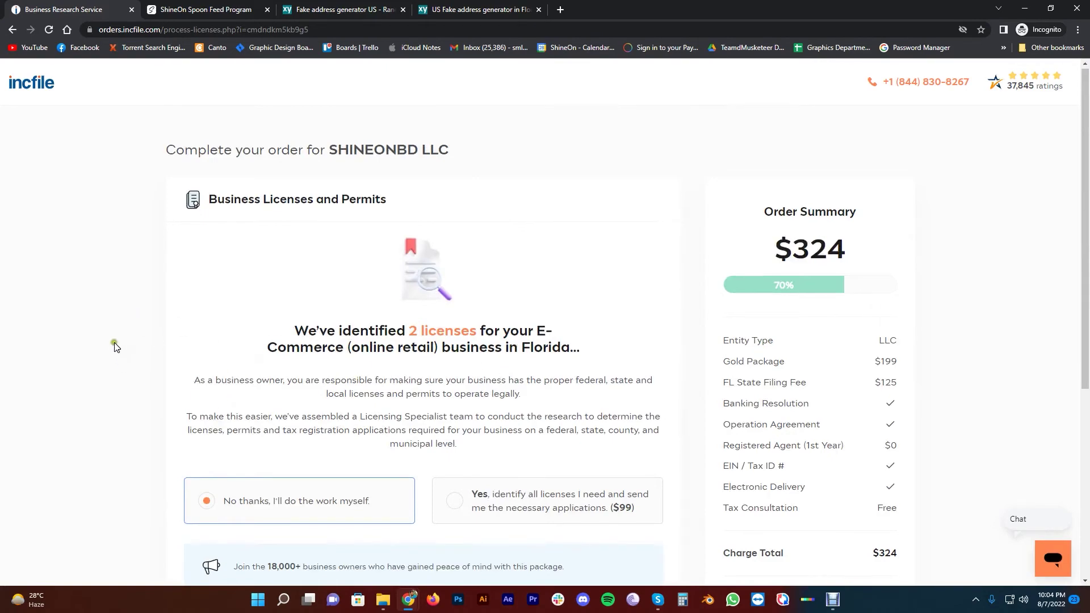
scroll(117, 344, "down", 2)
scroll(383, 374, "down", 4)
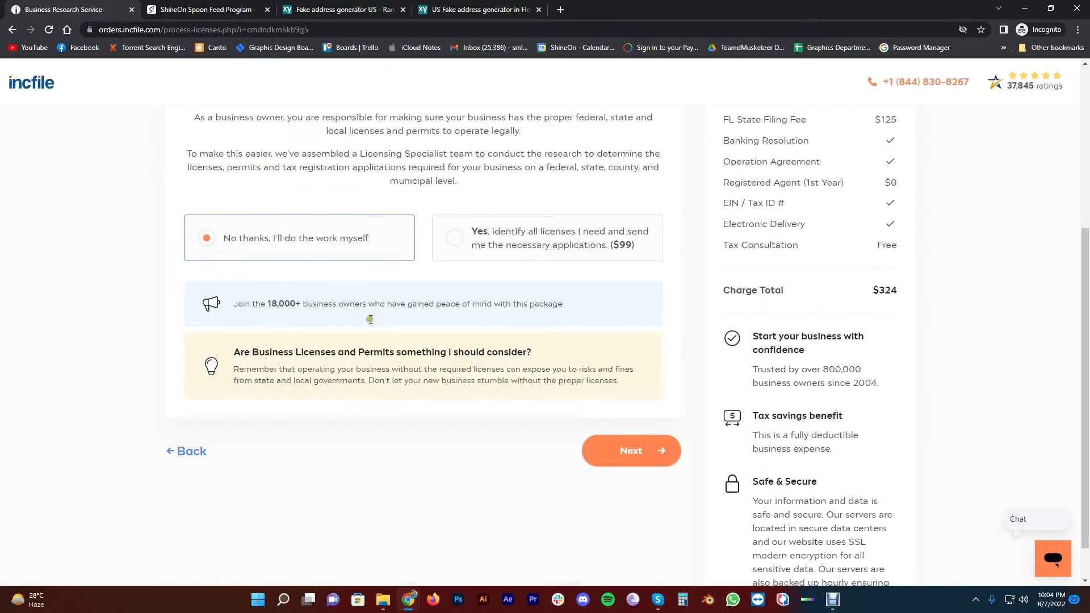
left_click(631, 433)
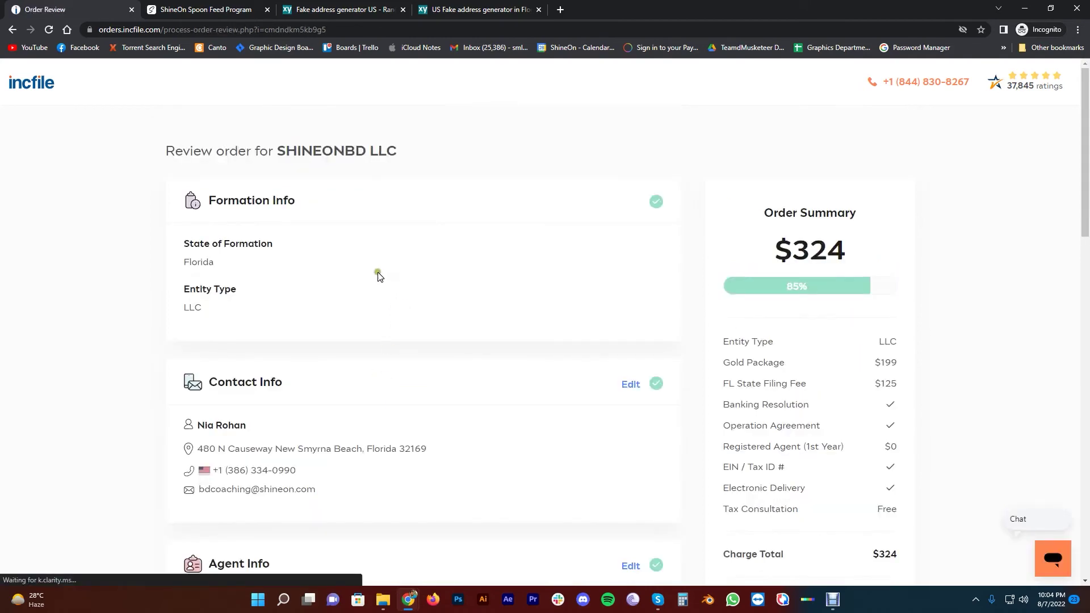
scroll(378, 276, "down", 8)
scroll(440, 233, "down", 11)
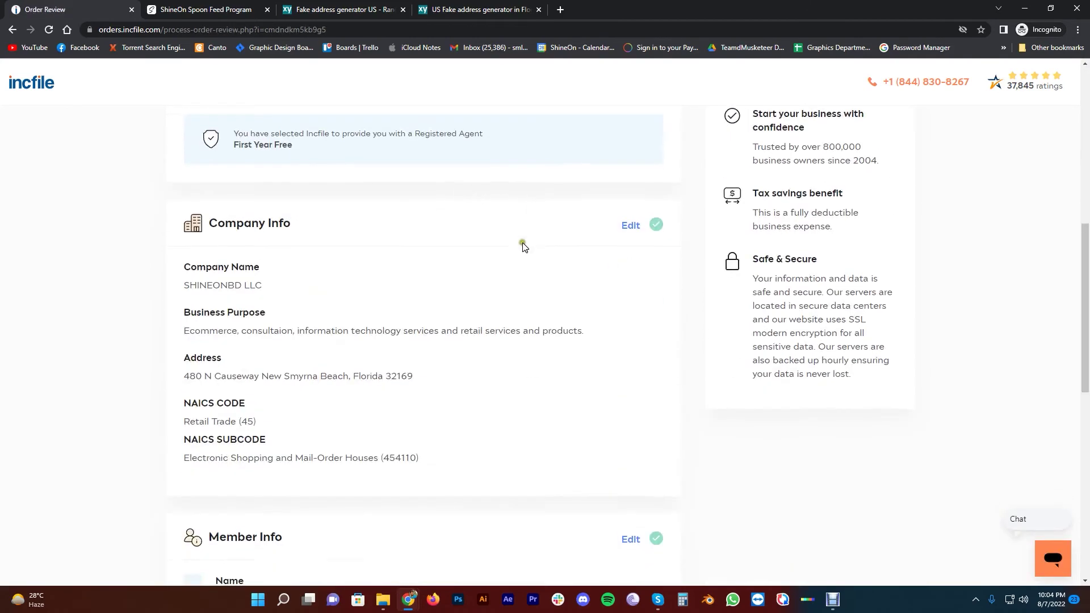
scroll(375, 237, "up", 19)
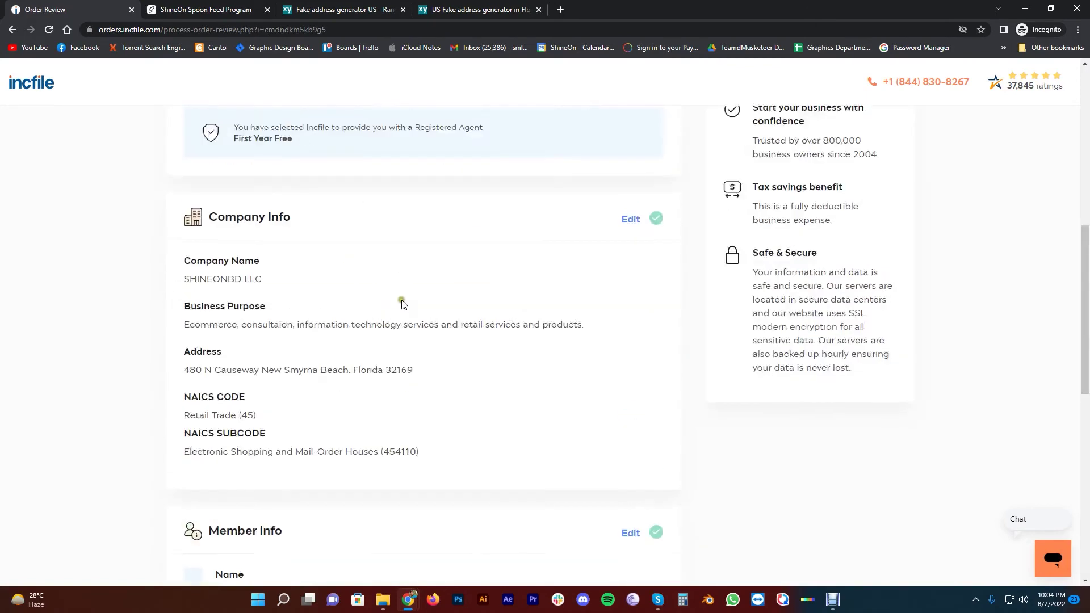
scroll(370, 274, "down", 2)
scroll(376, 257, "down", 15)
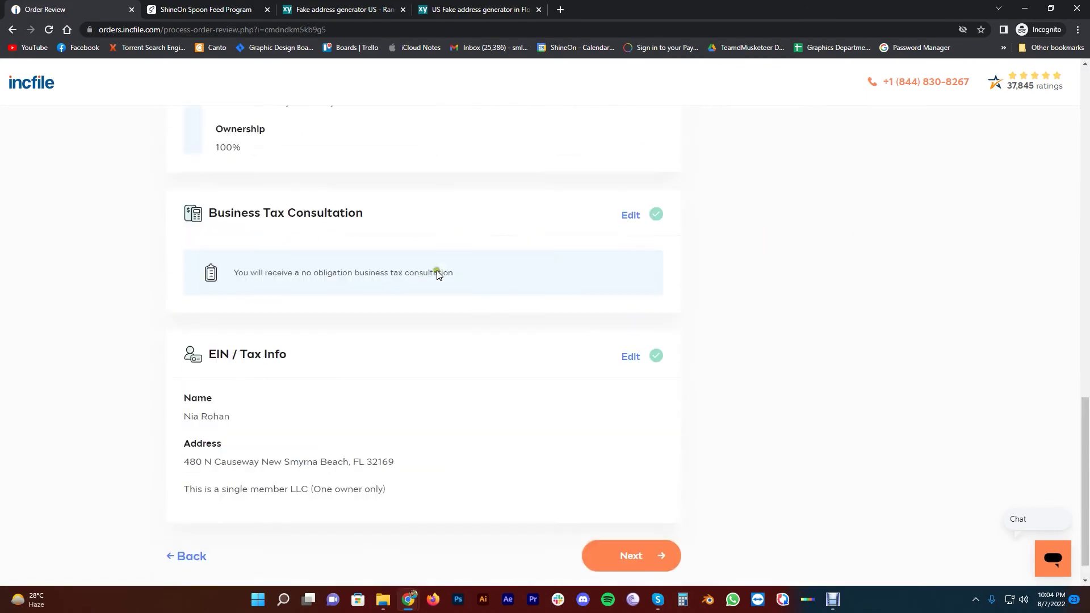
scroll(210, 431, "up", 15)
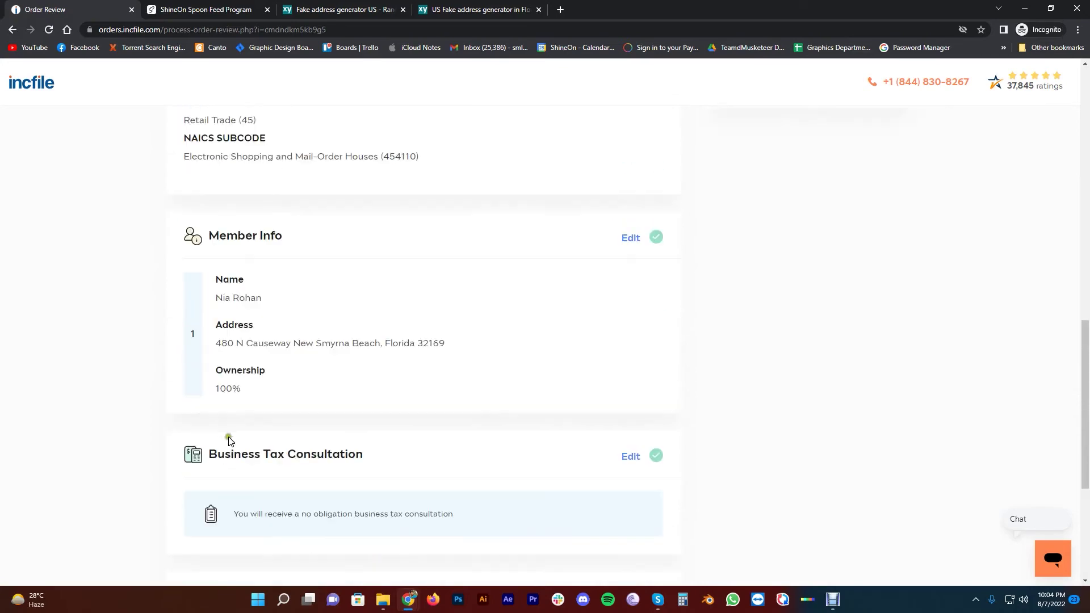
scroll(287, 348, "down", 3)
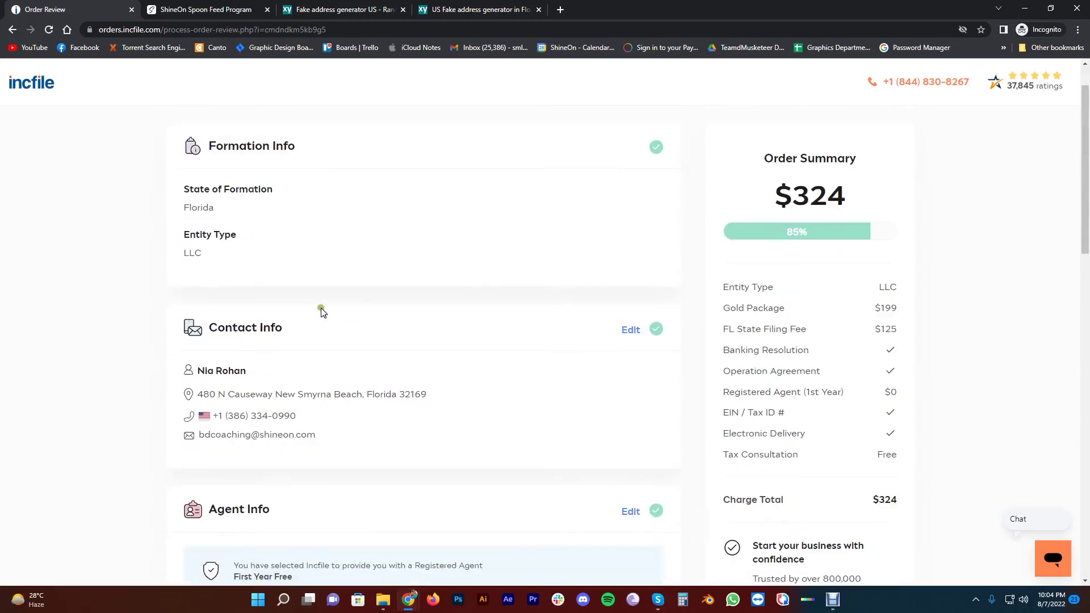
scroll(764, 282, "up", 3)
scroll(804, 309, "down", 2)
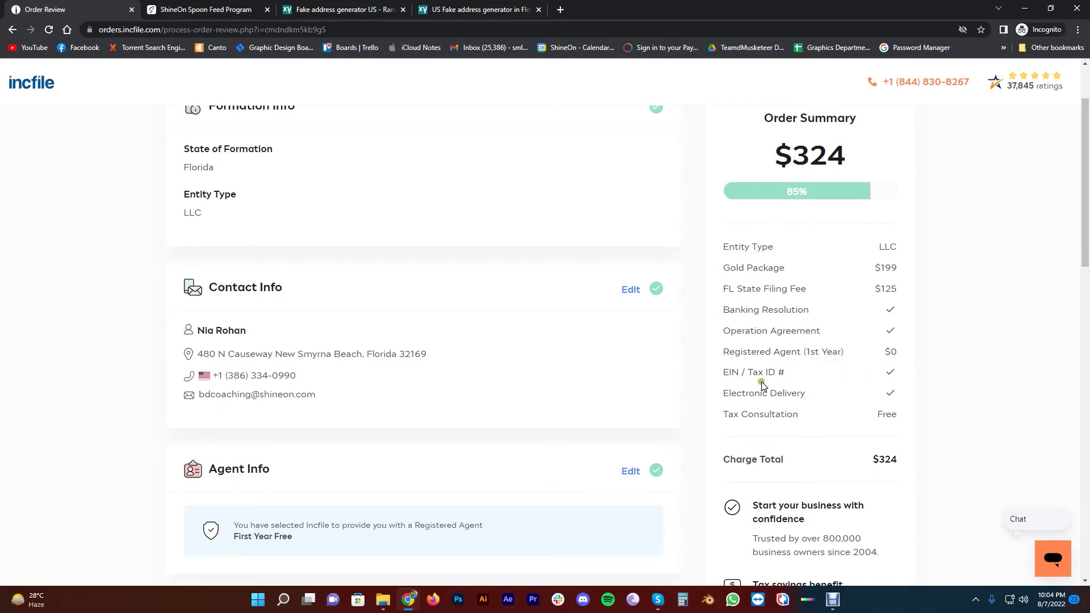
scroll(728, 362, "down", 2)
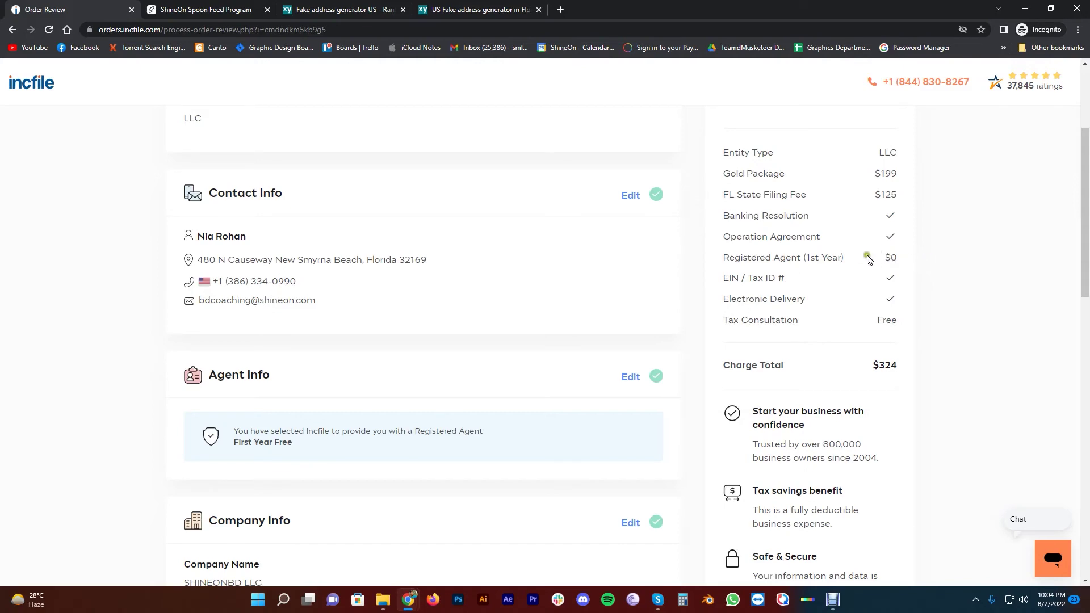
scroll(857, 272, "up", 2)
scroll(738, 292, "down", 1)
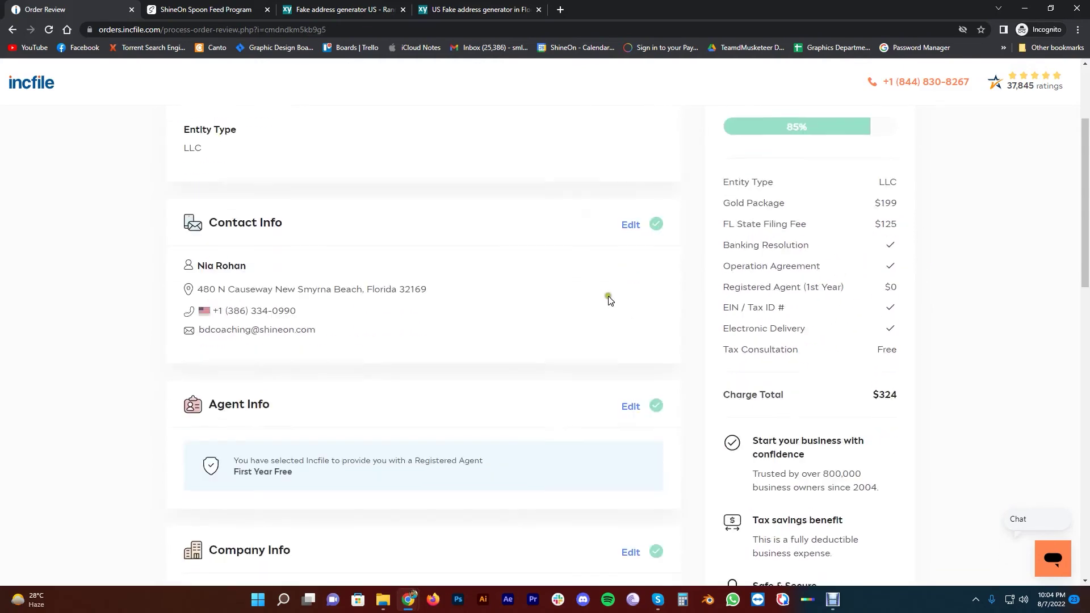
scroll(608, 300, "down", 15)
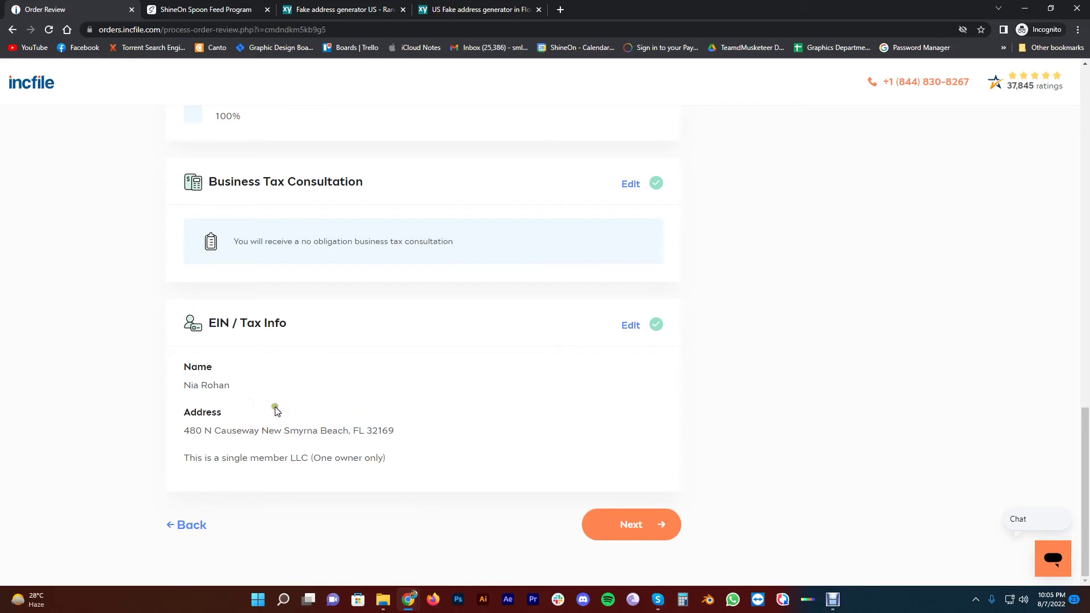
Select and inspect the EIN / Tax Info address text on the review page
left_click(288, 429)
left_click_drag(191, 435, 277, 431)
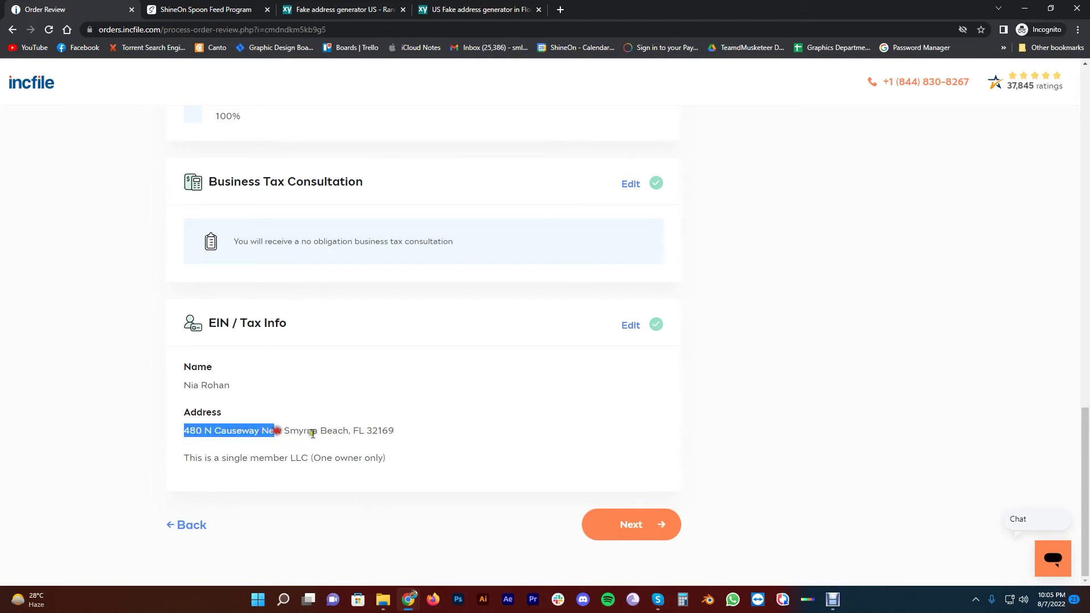
left_click(348, 431)
left_click(347, 430)
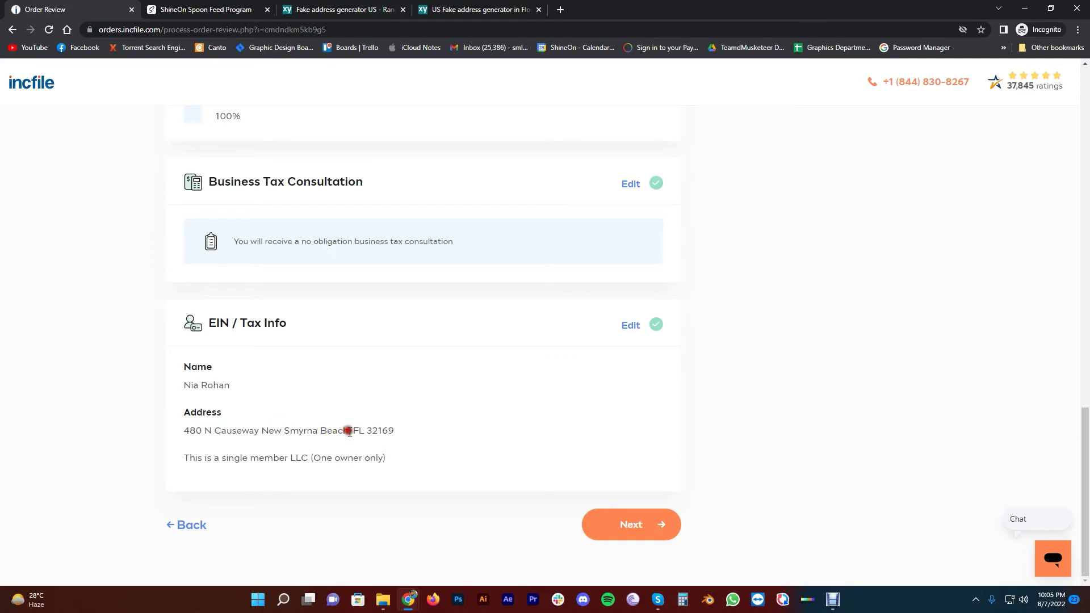
Finish checking the review details and submit the order toward payment
left_click(376, 391)
left_click(348, 428)
left_click(351, 431)
left_click(344, 417)
left_click(394, 407)
left_click(407, 398)
left_click(632, 529)
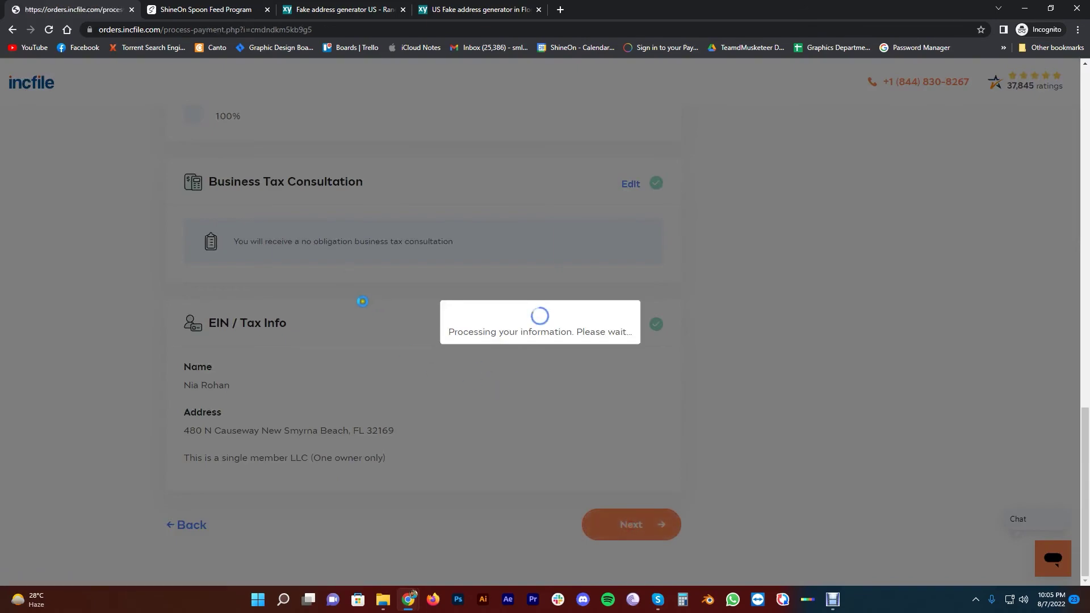
Set the billing country to Bangladesh on the Payment Information page
scroll(398, 255, "down", 3)
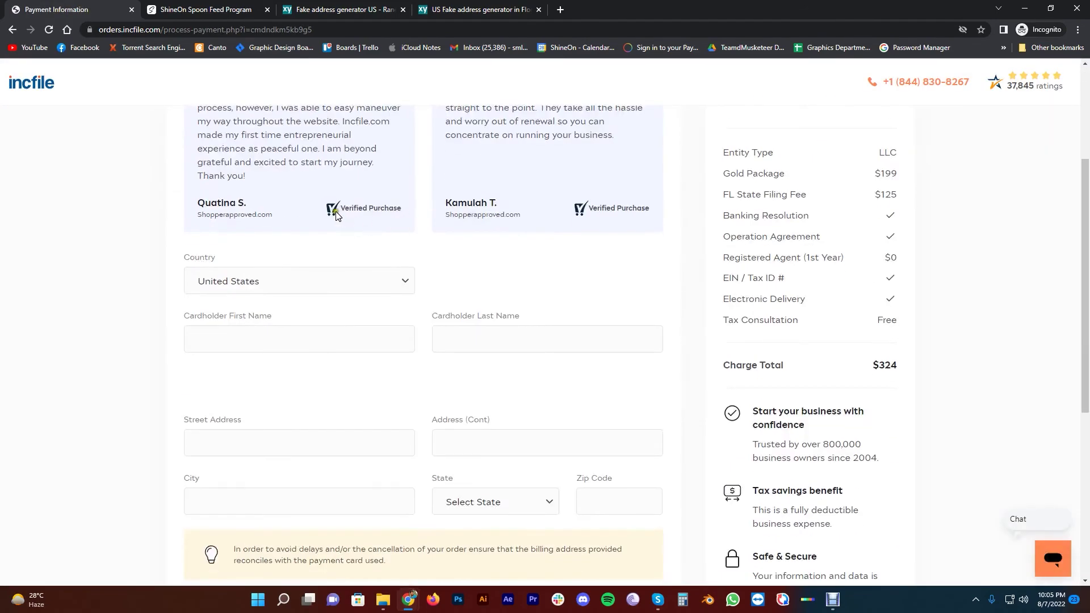
scroll(304, 299, "down", 1)
scroll(302, 290, "up", 5)
scroll(297, 272, "down", 6)
scroll(331, 310, "up", 2)
scroll(319, 283, "down", 3)
scroll(315, 281, "up", 8)
scroll(307, 292, "down", 3)
left_click(333, 237)
left_click(304, 228)
left_click(315, 232)
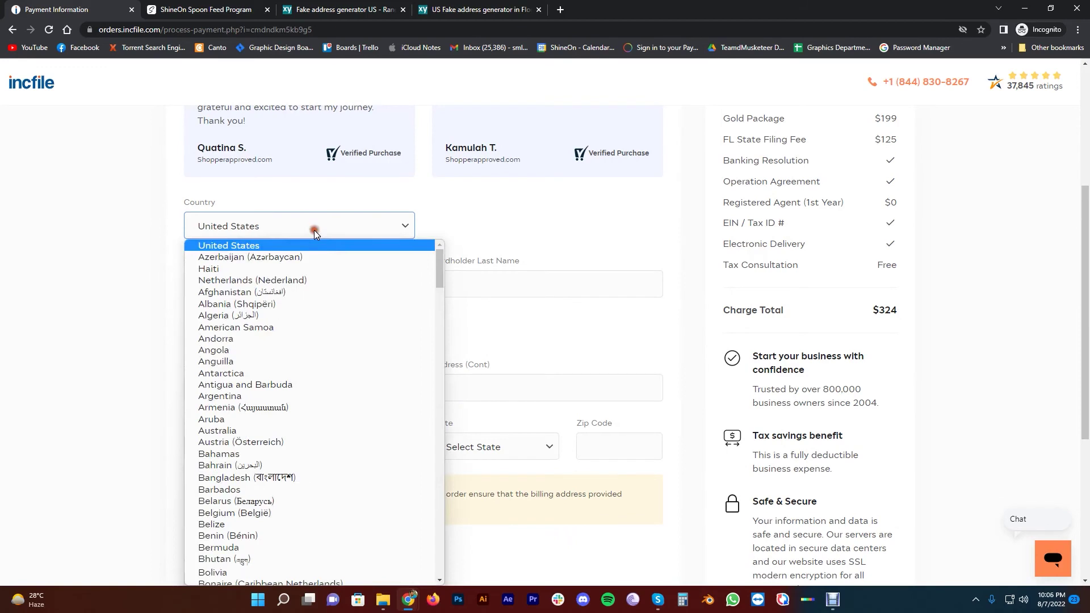
scroll(287, 321, "down", 3)
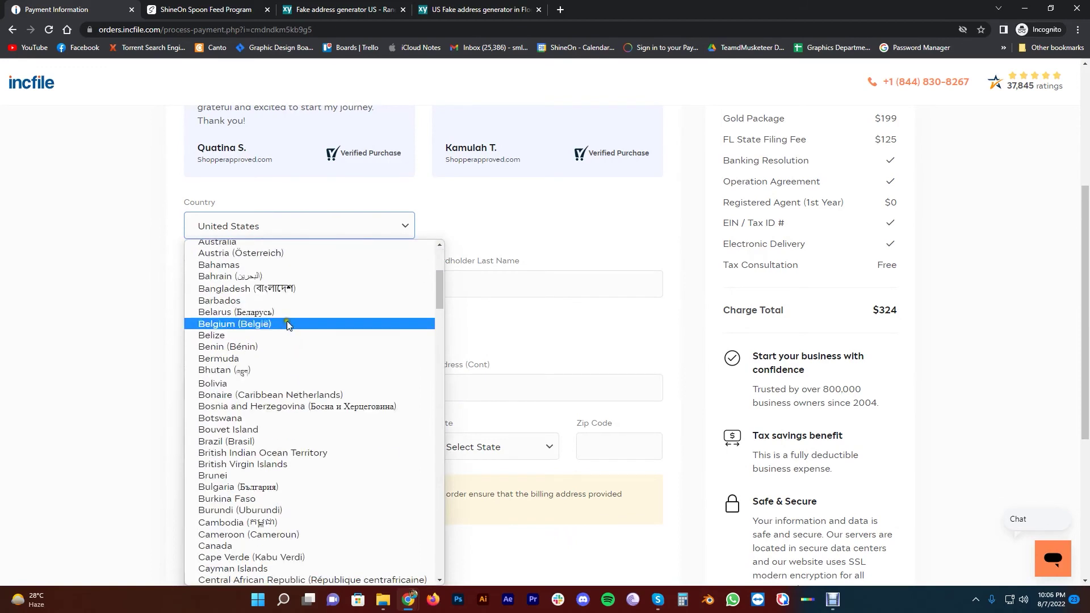
left_click(294, 288)
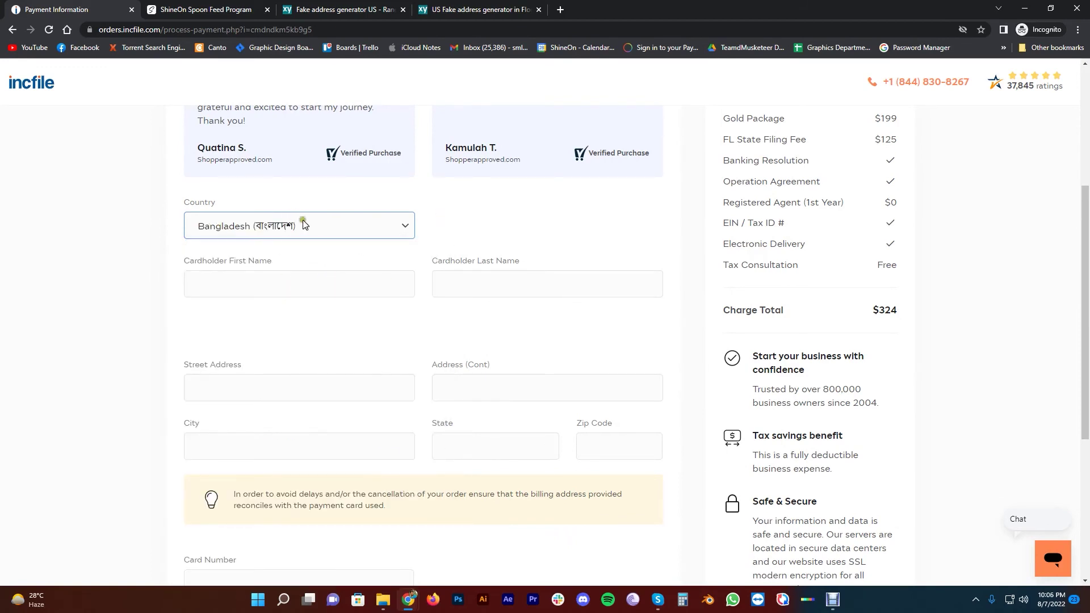
Leave the cardholder name fields empty and attempt Complete & Pay for $324
left_click(282, 281)
left_click(518, 272)
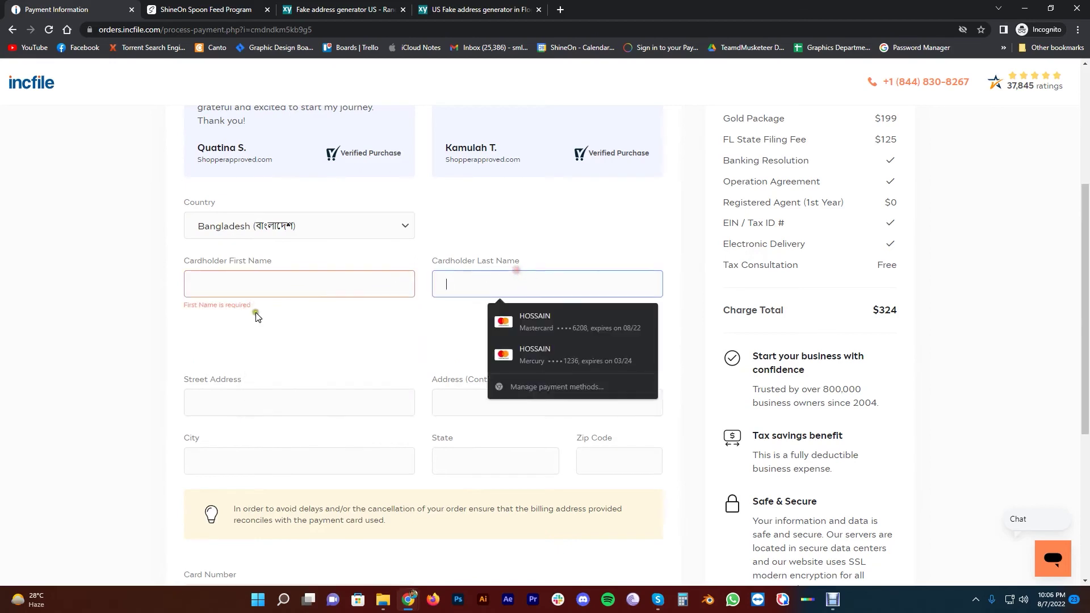
left_click(138, 341)
scroll(187, 293, "down", 2)
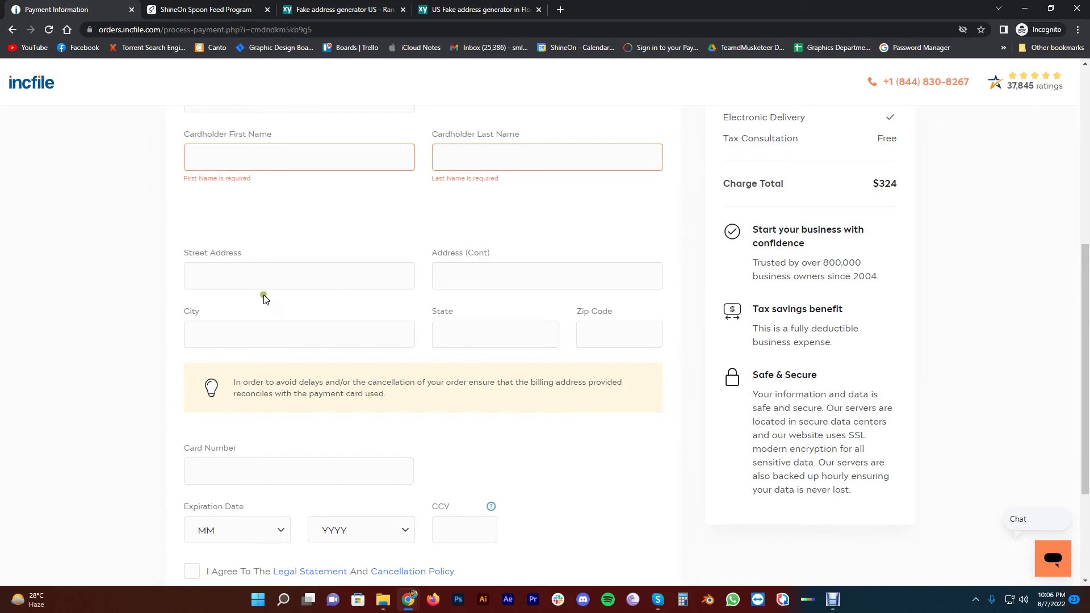
scroll(336, 284, "down", 2)
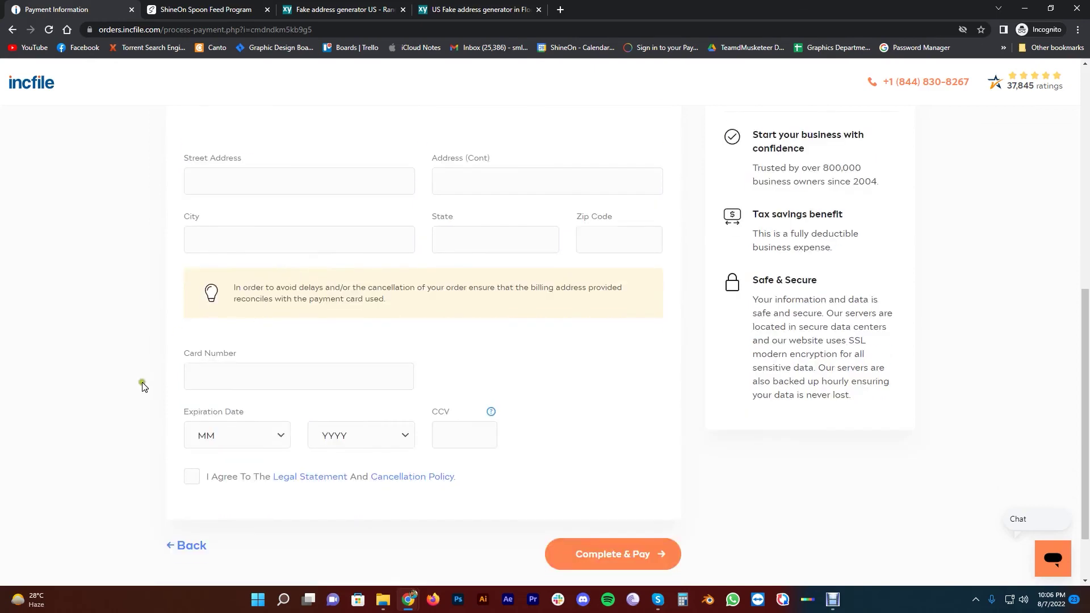
scroll(135, 366, "down", 2)
scroll(127, 345, "up", 5)
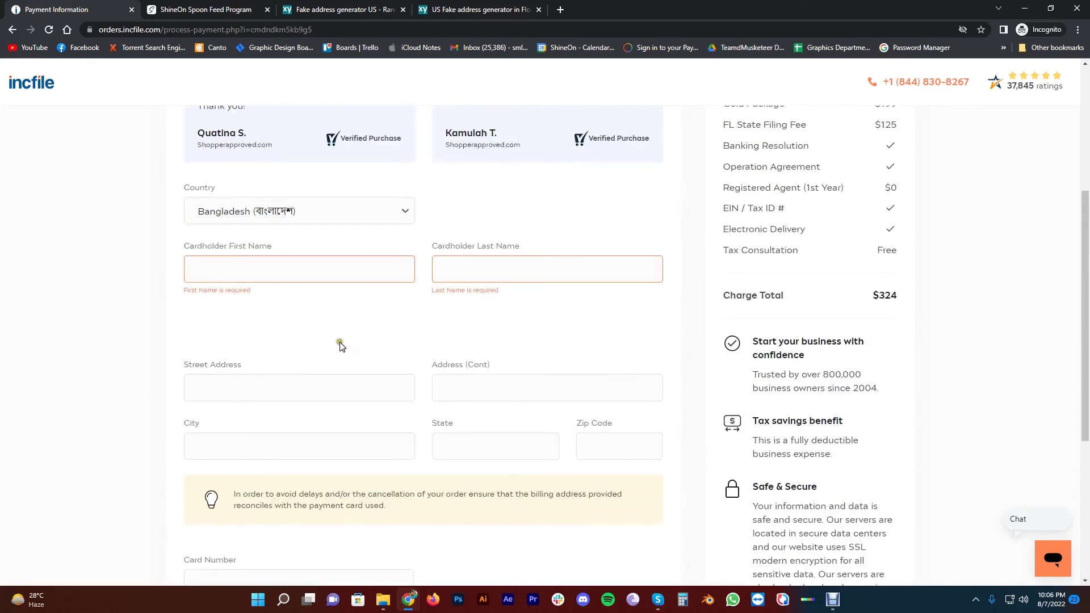
scroll(341, 296, "down", 4)
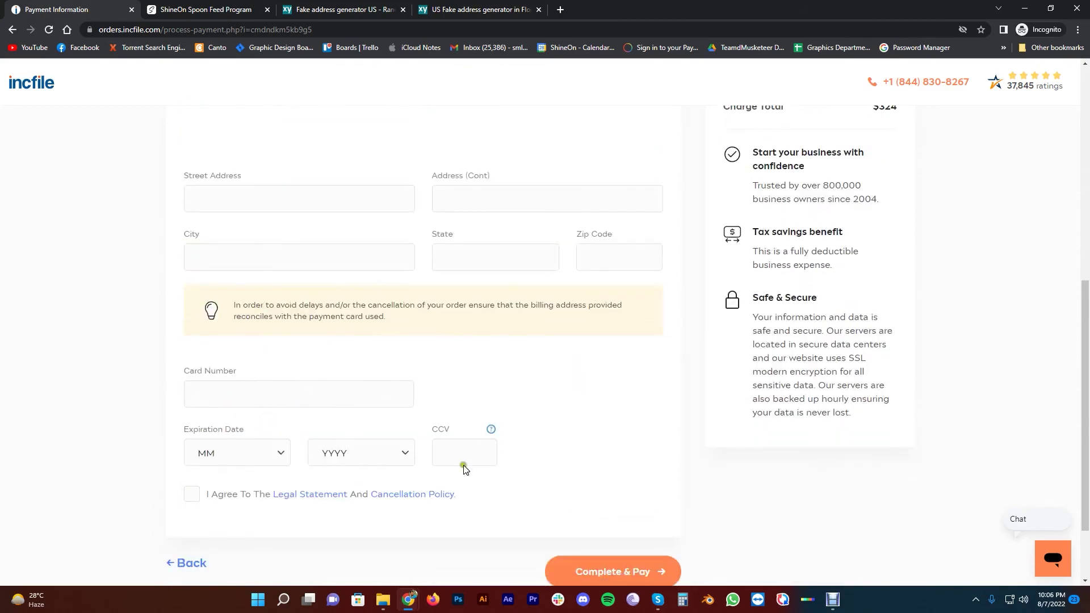
scroll(608, 409, "down", 2)
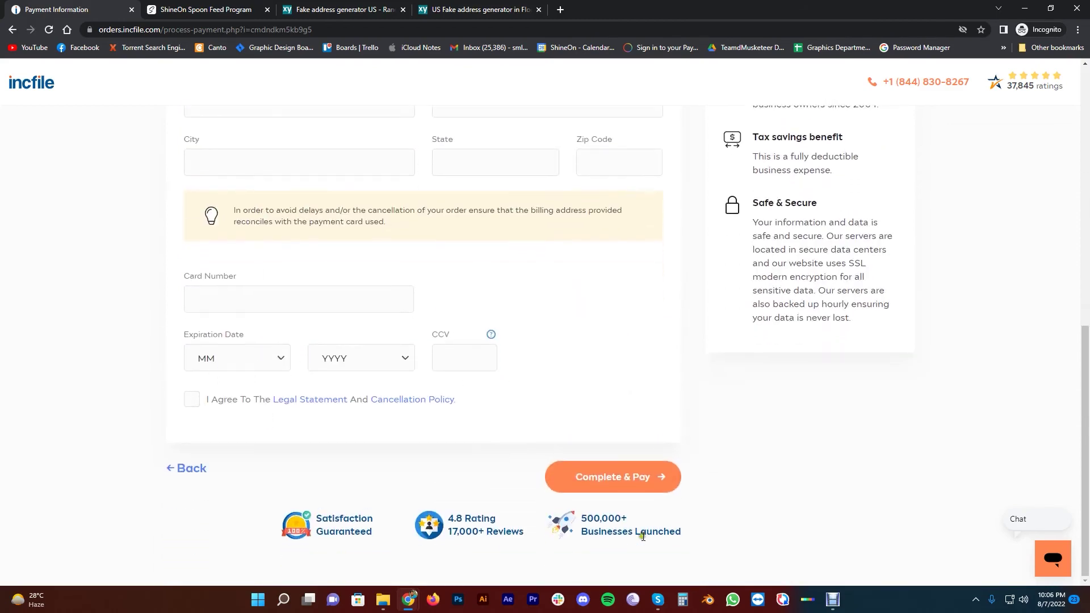
left_click(629, 482)
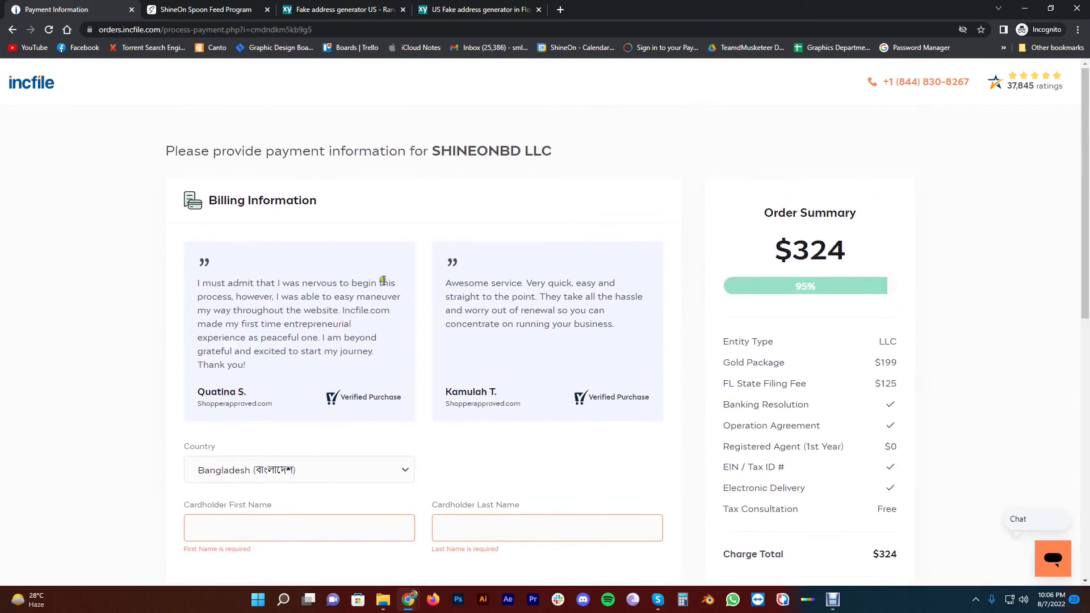
left_click_drag(431, 151, 518, 149)
left_click(518, 148)
left_click_drag(164, 153, 441, 150)
left_click(408, 150)
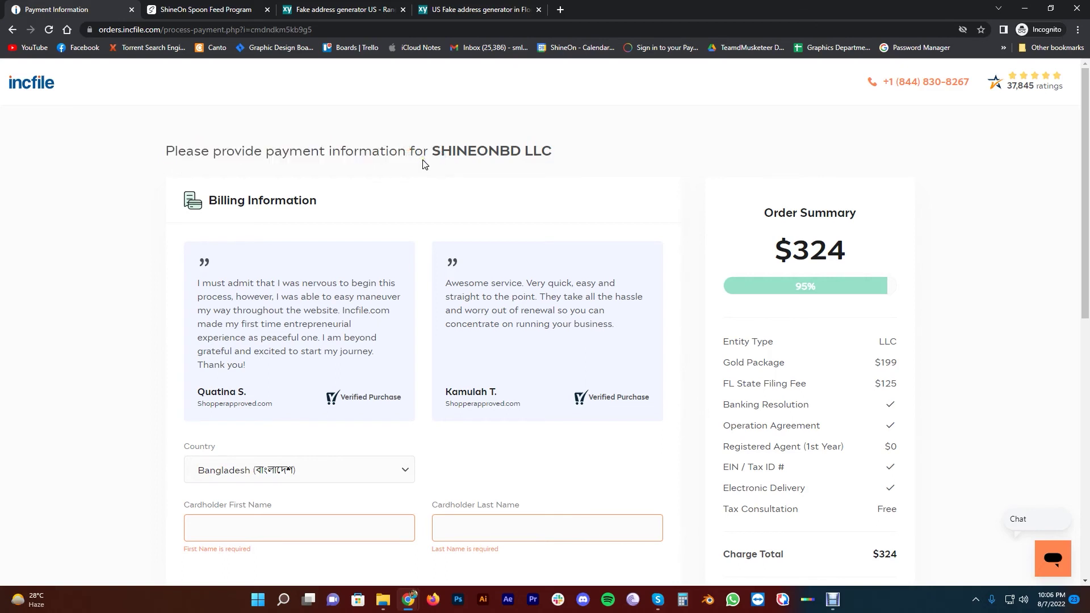